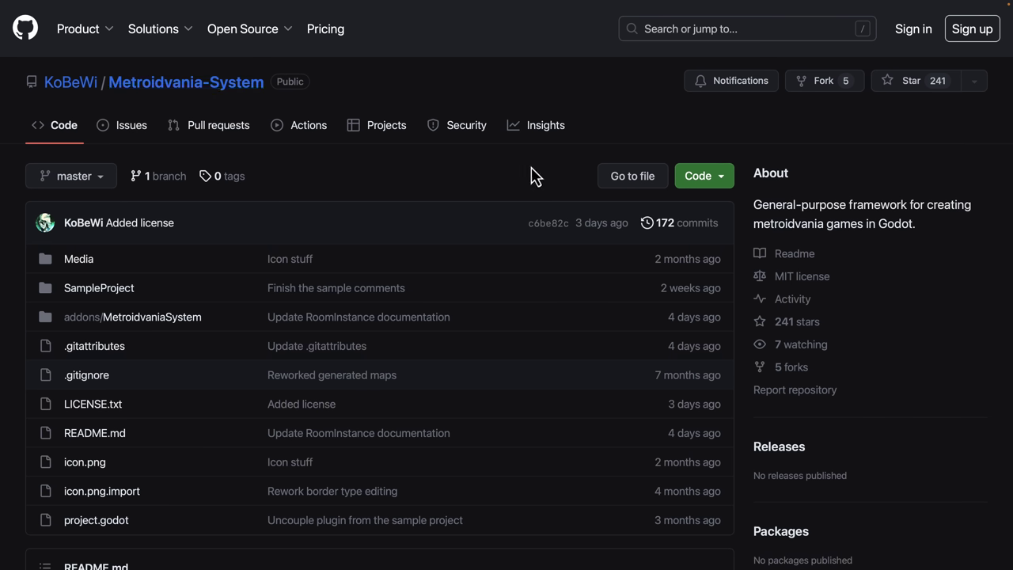
# - Copy the HTTPS clone URL of the KoBeWi/Metroidvania-System repository
pyautogui.click(725, 180)
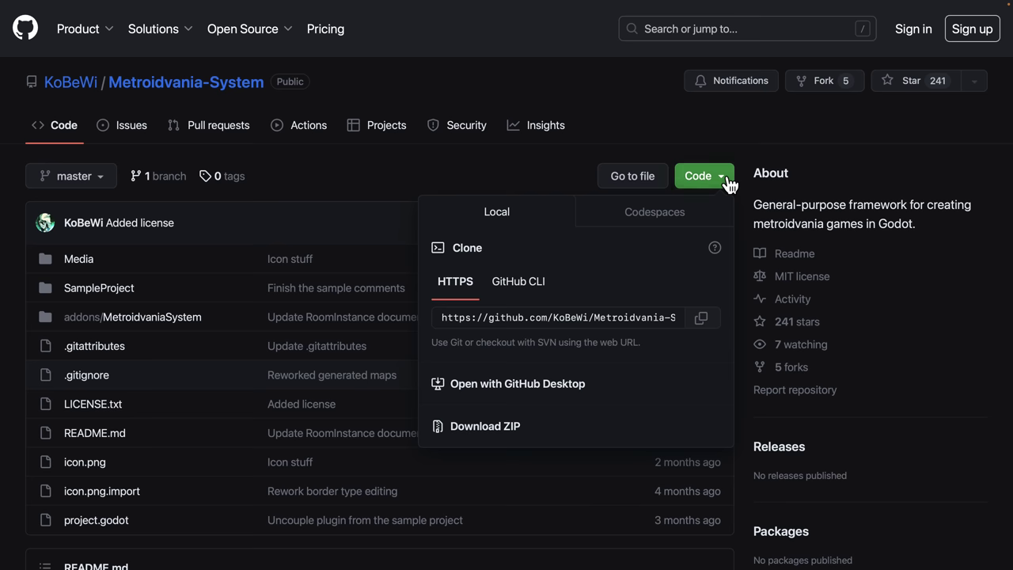
pyautogui.click(719, 320)
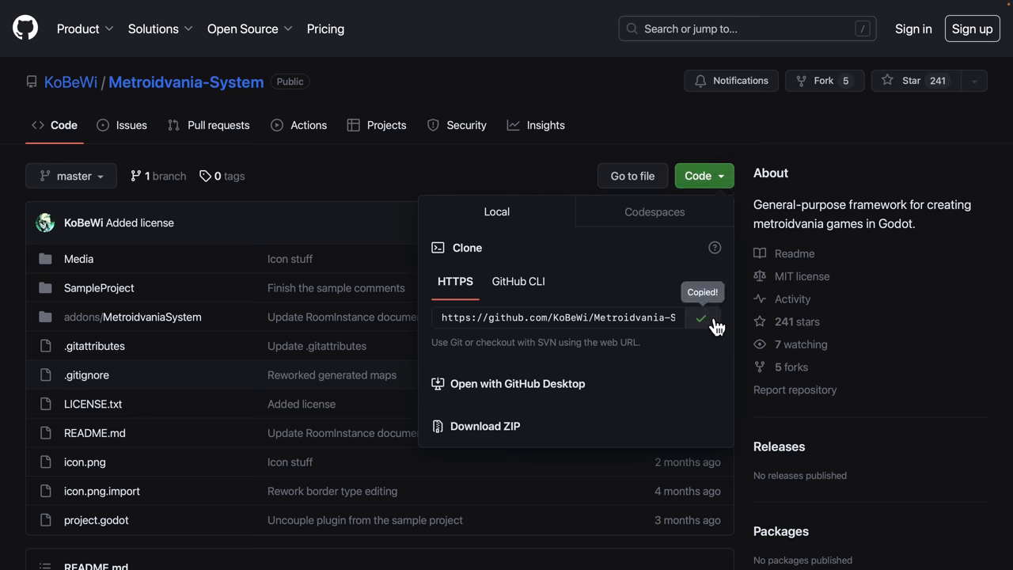
pyautogui.click(402, 181)
pyautogui.click(721, 182)
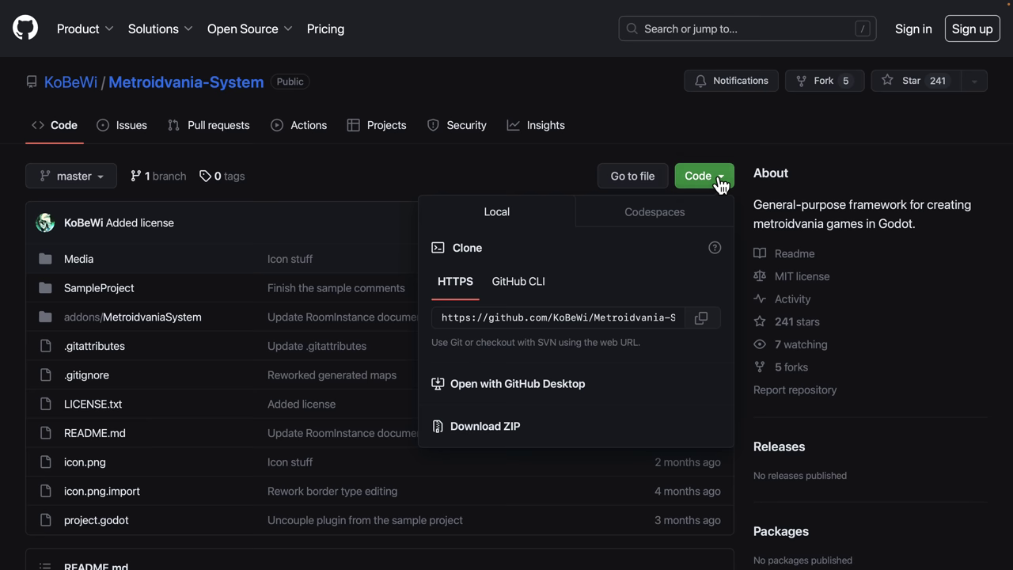
pyautogui.click(703, 320)
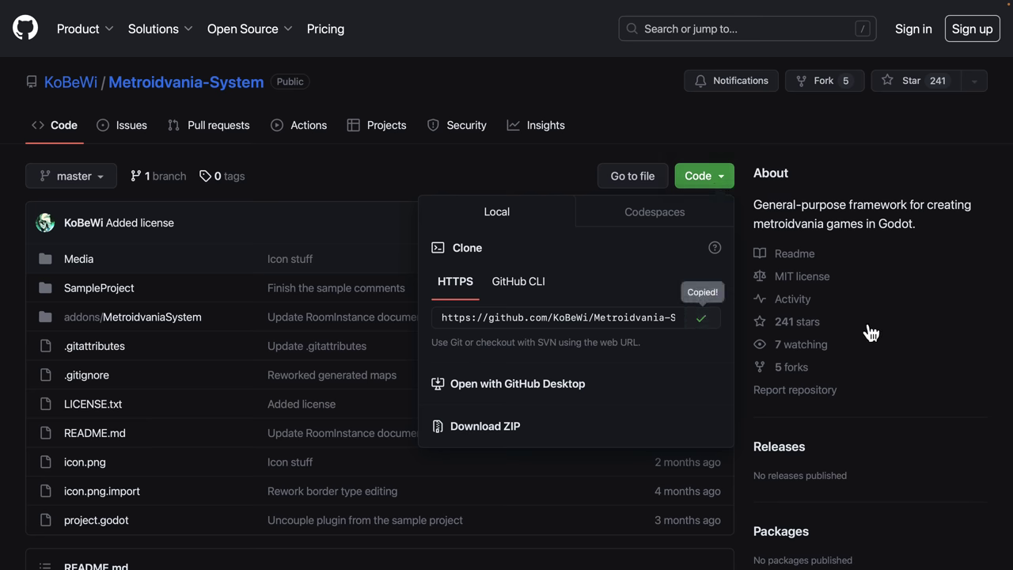
pyautogui.click(426, 154)
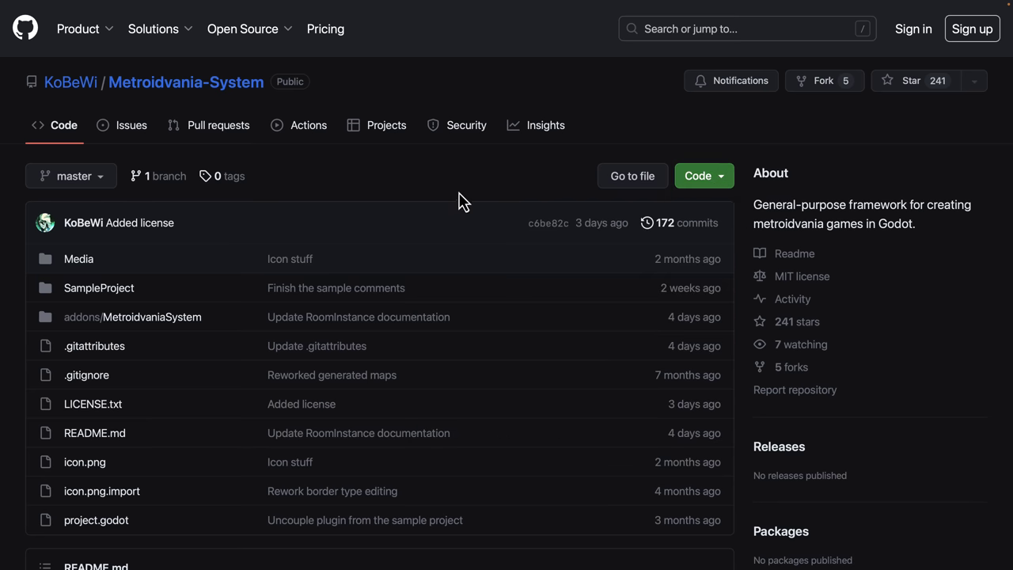
# - Switch to the Godot website and open the blog post on the 4.2 beta 4 dev snapshot
pyautogui.hotkey('ctrl', 'Tab')
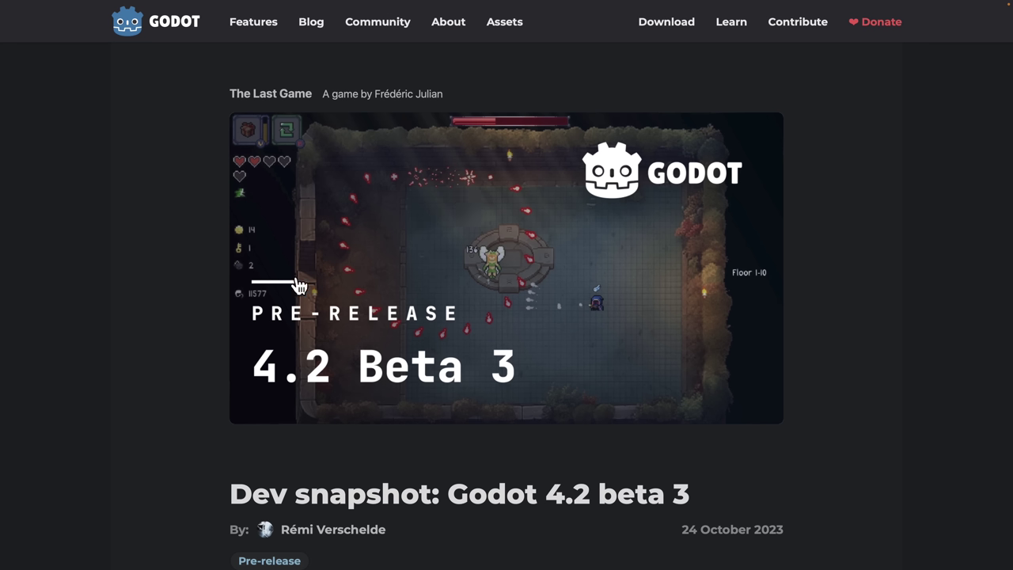
pyautogui.click(311, 30)
pyautogui.scroll(-2, 459, 206)
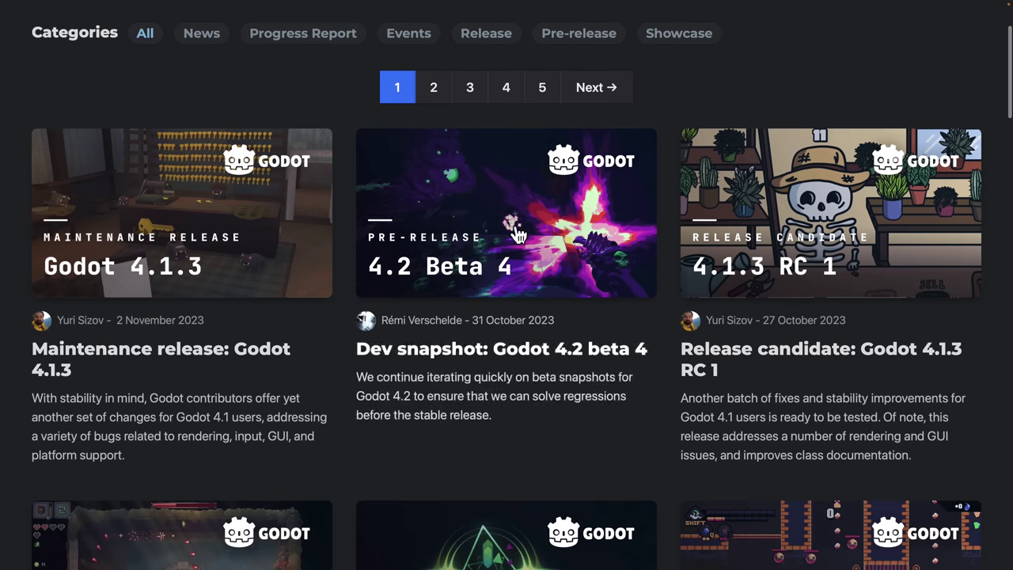
pyautogui.click(499, 236)
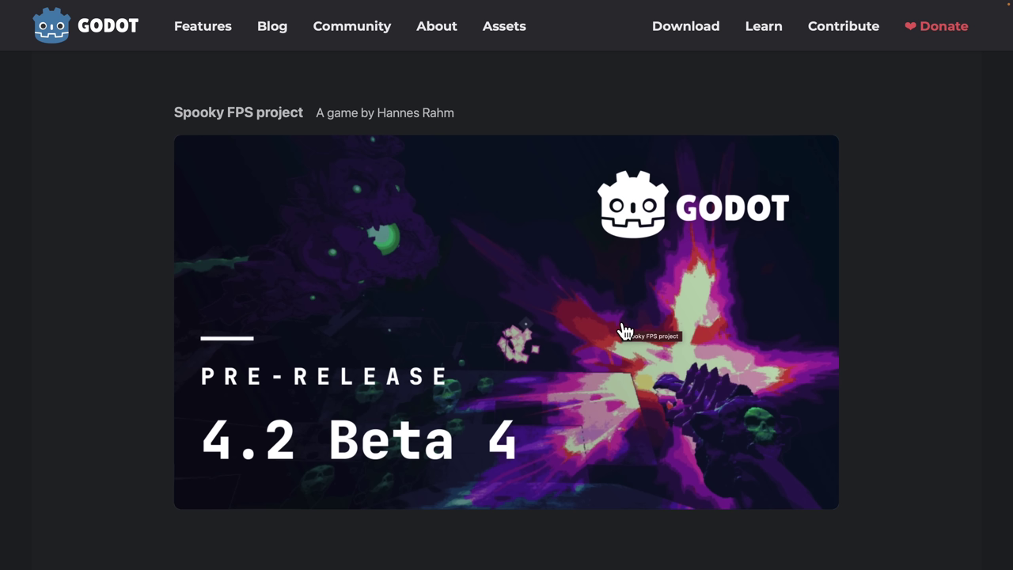
pyautogui.press('super+Tab')
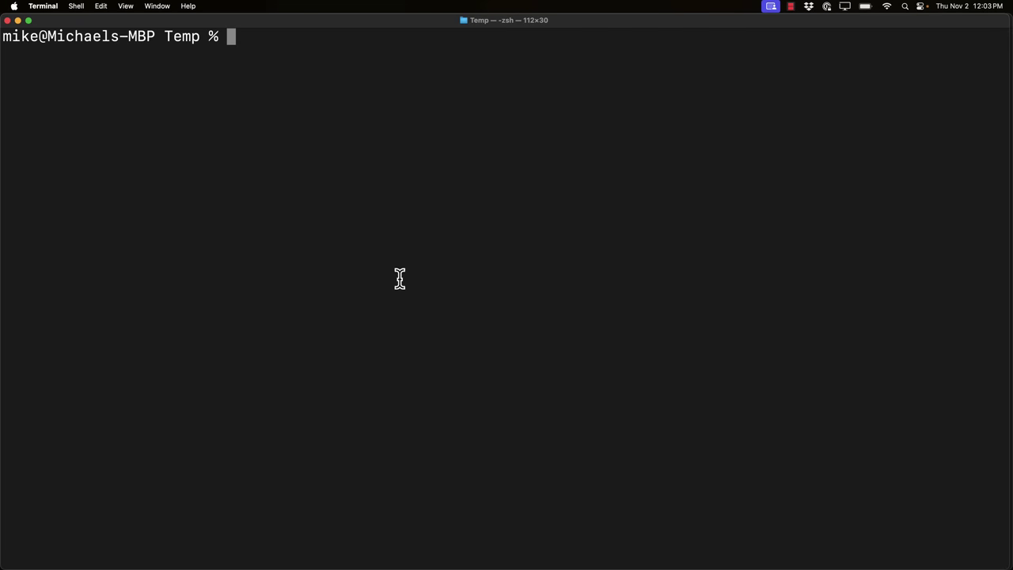
pyautogui.write('git clone')
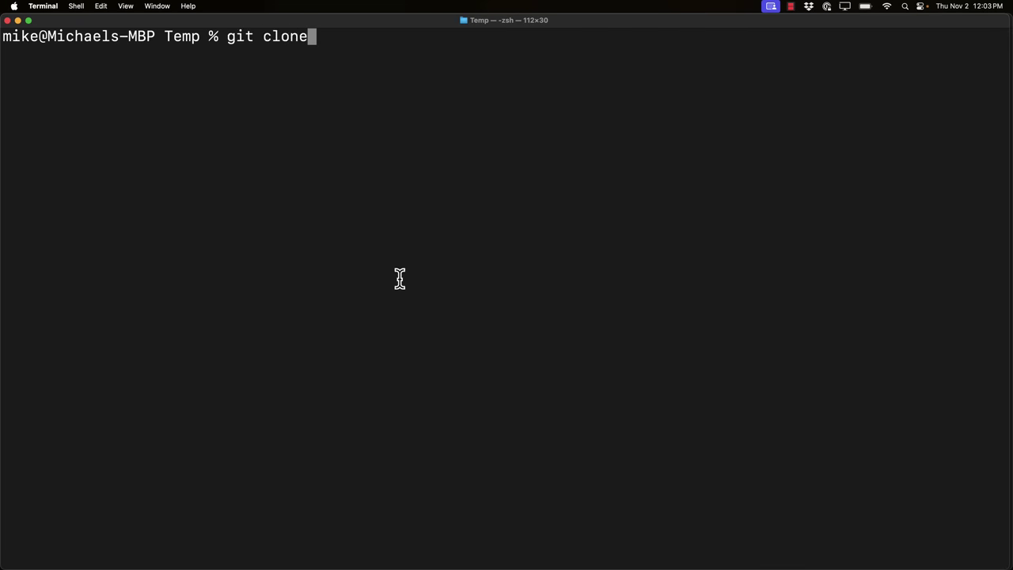
pyautogui.press('super+v')
pyautogui.press('Return')
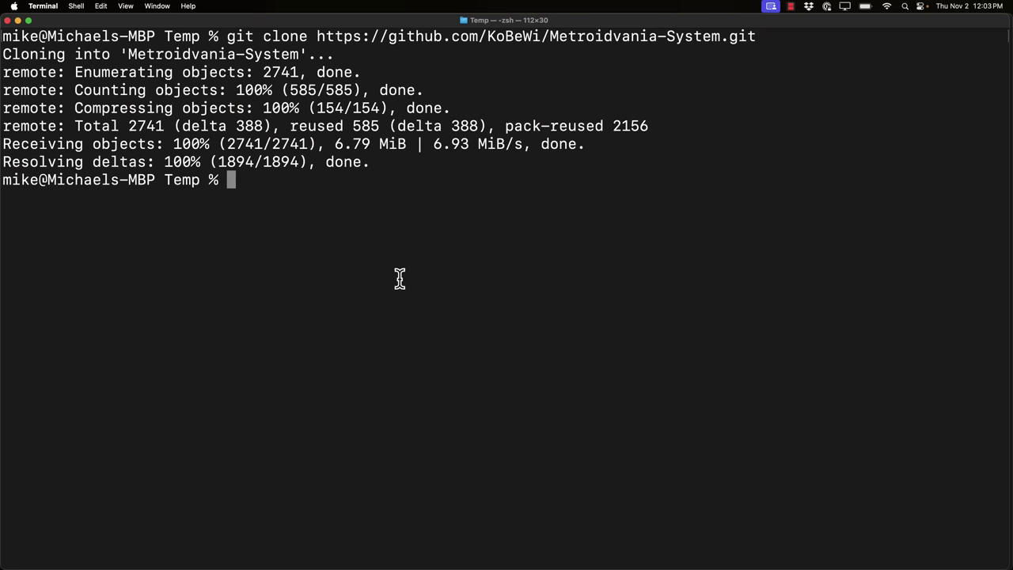
# - Switch to the Godot Project Manager and import project.godot from the recent Metroidvania-System folder
pyautogui.hotkey('ctrl', 'Up')
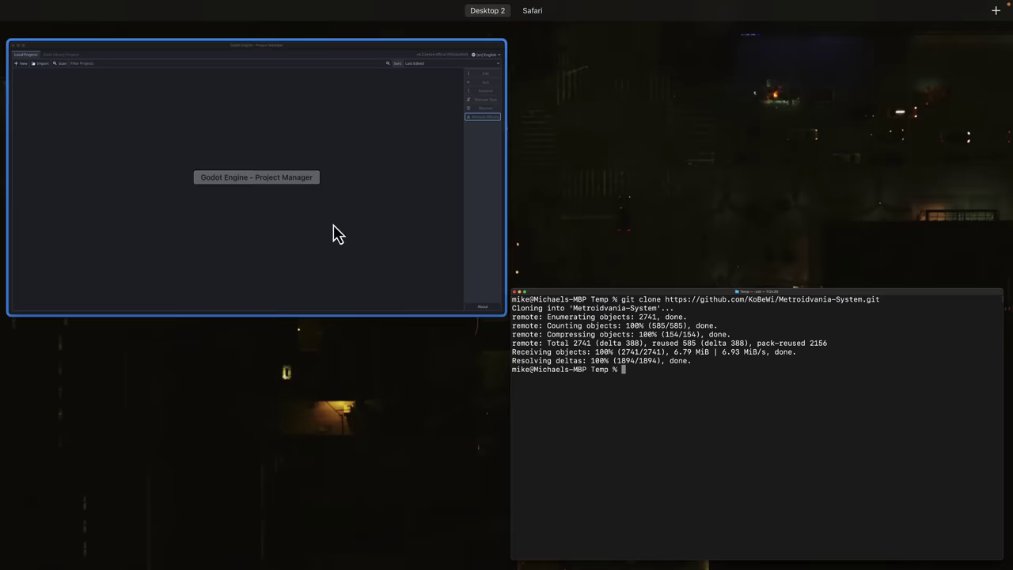
pyautogui.click(334, 228)
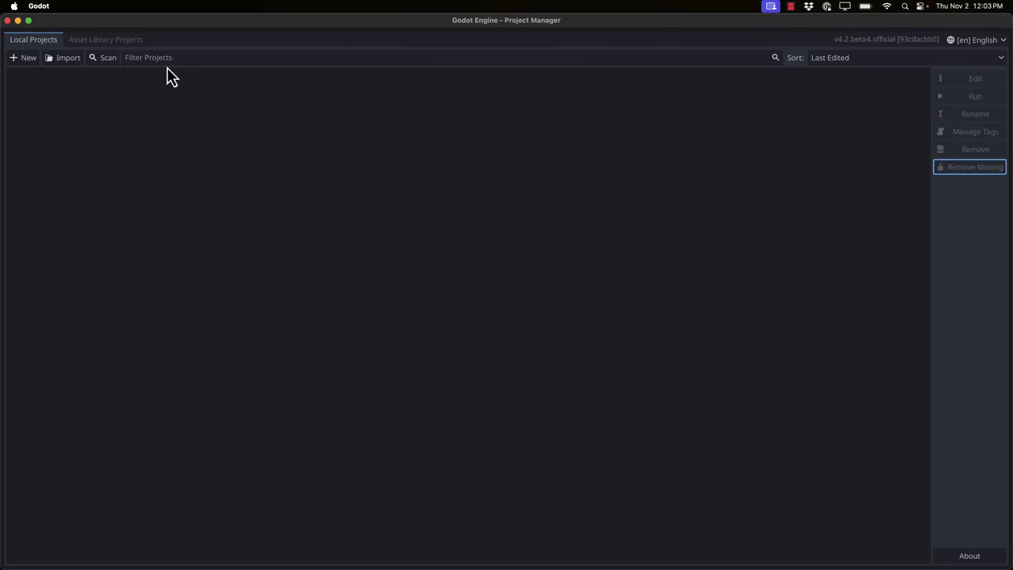
pyautogui.click(67, 61)
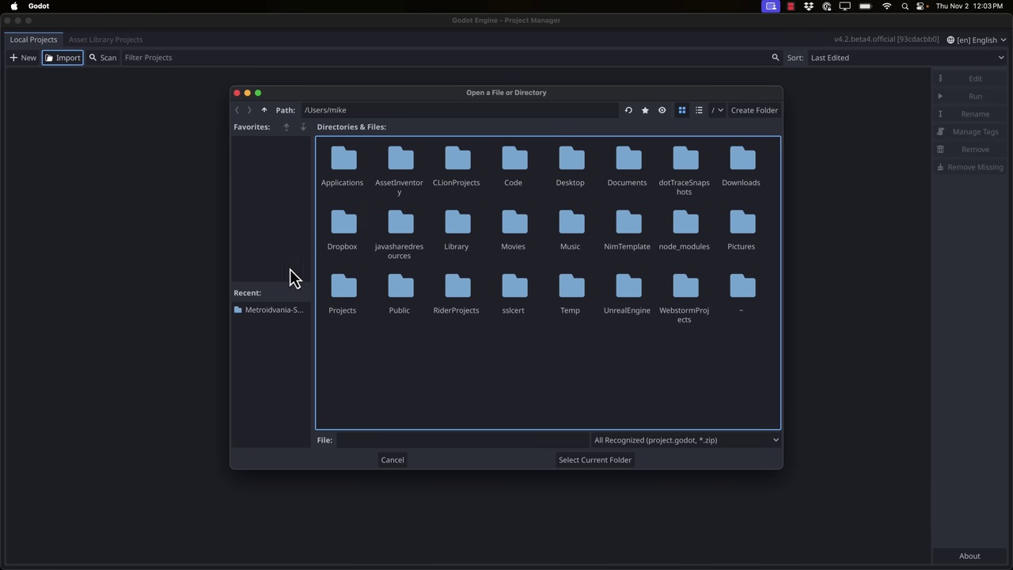
pyautogui.click(250, 309)
pyautogui.click(513, 162)
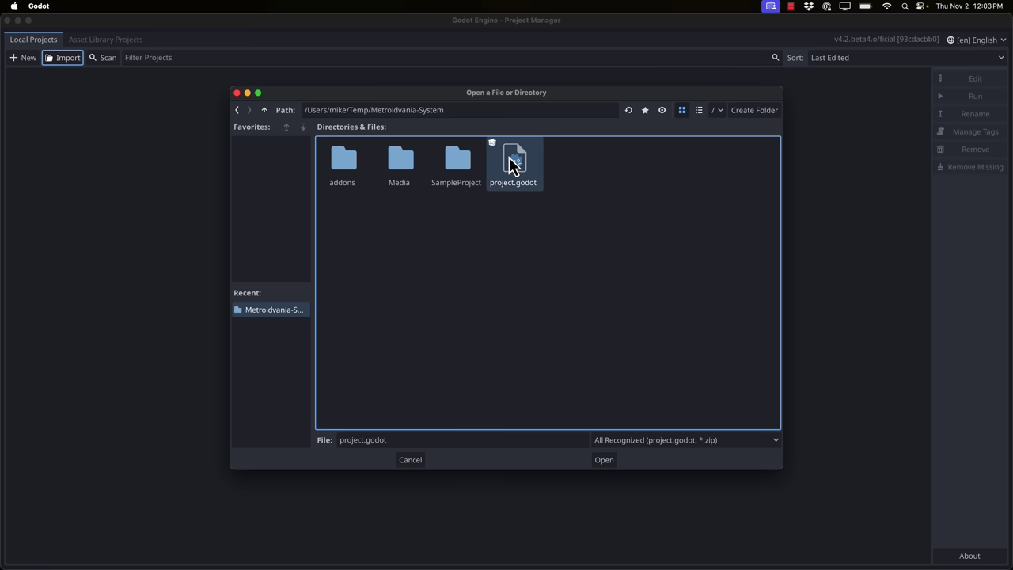
pyautogui.click(604, 461)
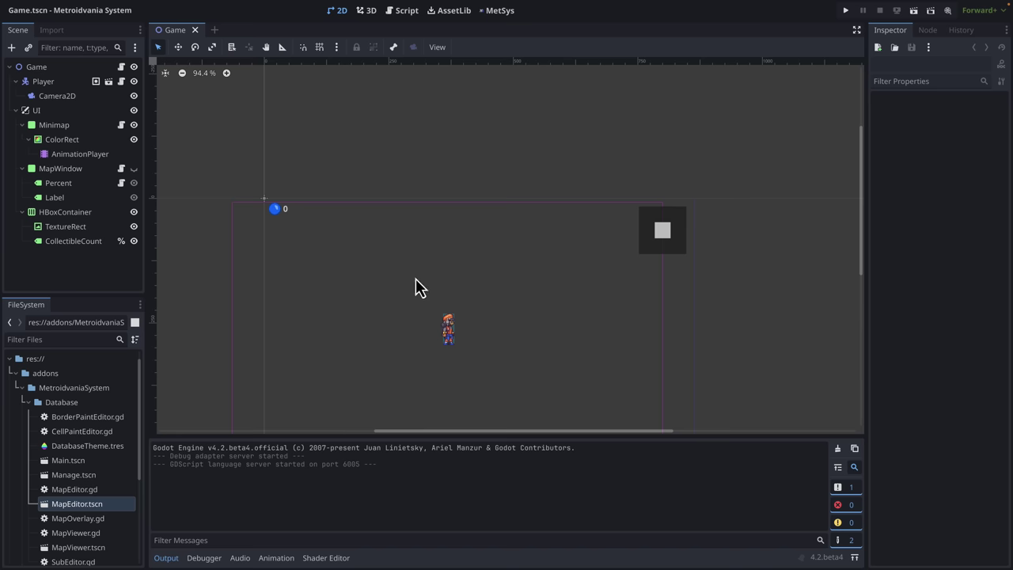
# - Read through the Game.gd script attached to the Game root node and return to the 2D view of the scene
pyautogui.scroll(-5, 416, 277)
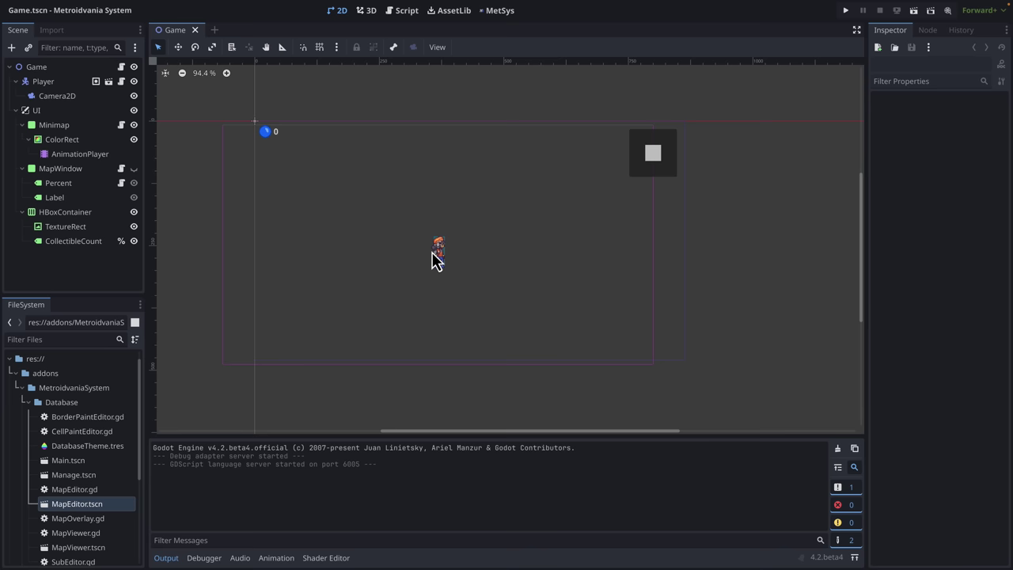
pyautogui.click(121, 67)
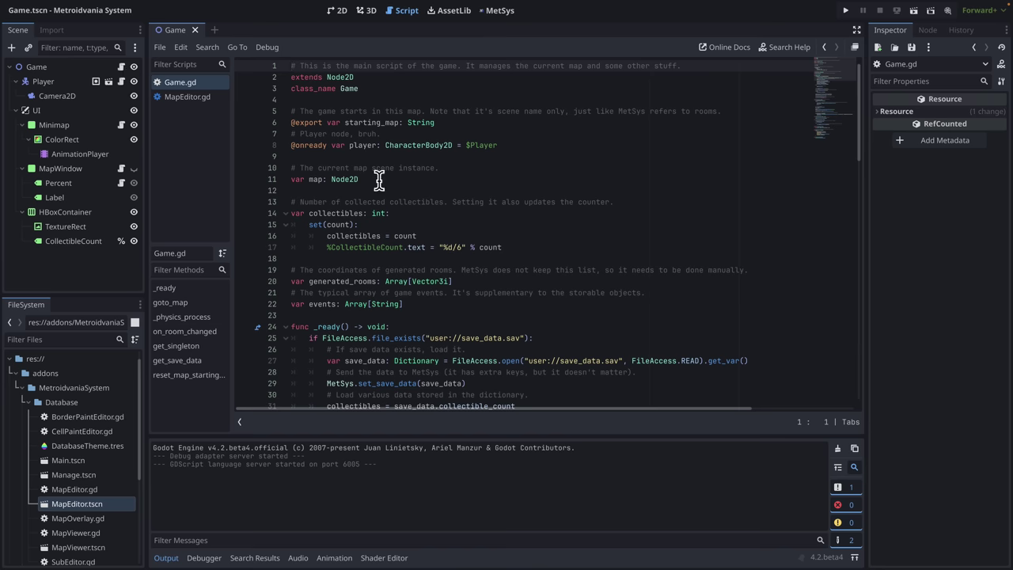
pyautogui.scroll(-7, 489, 274)
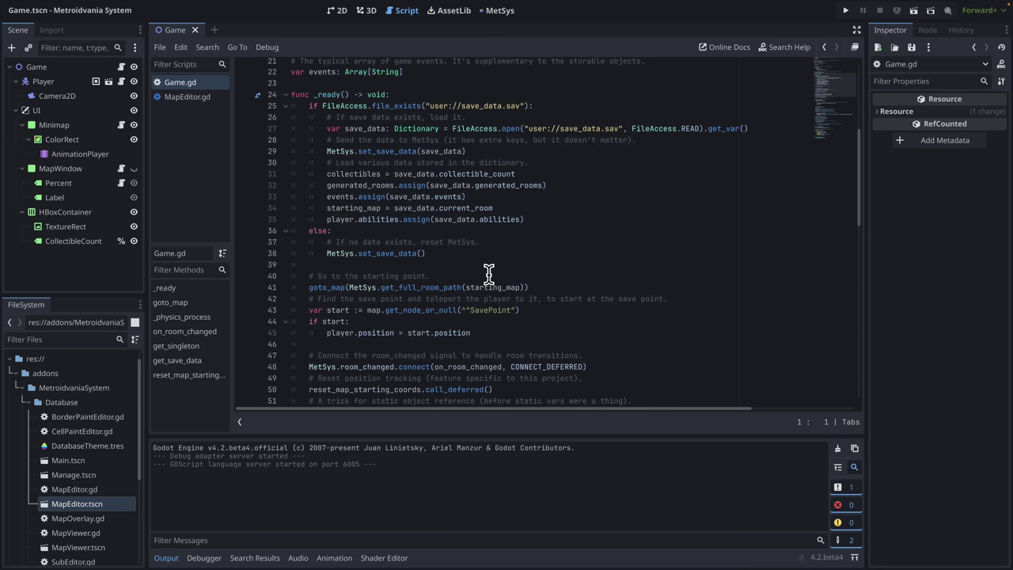
pyautogui.scroll(-12, 407, 291)
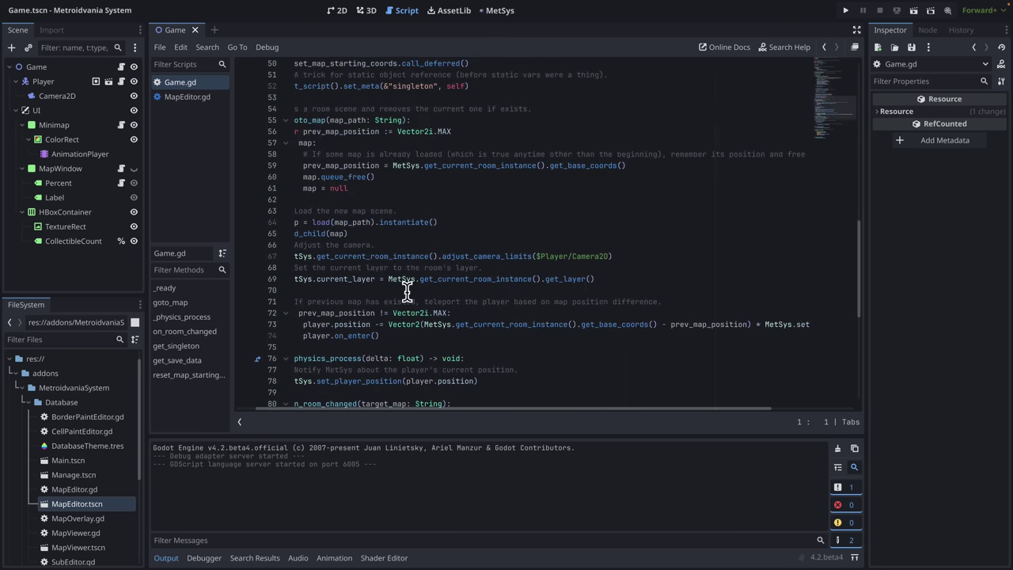
pyautogui.click(340, 12)
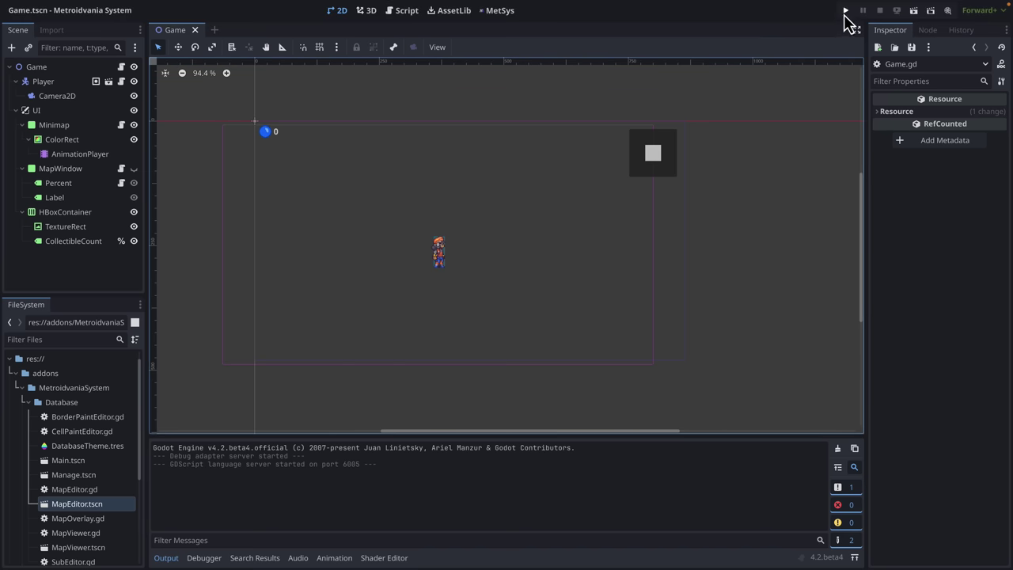
# - Run the project and walk the character left from the save point to the opening in the room's left wall
pyautogui.click(845, 11)
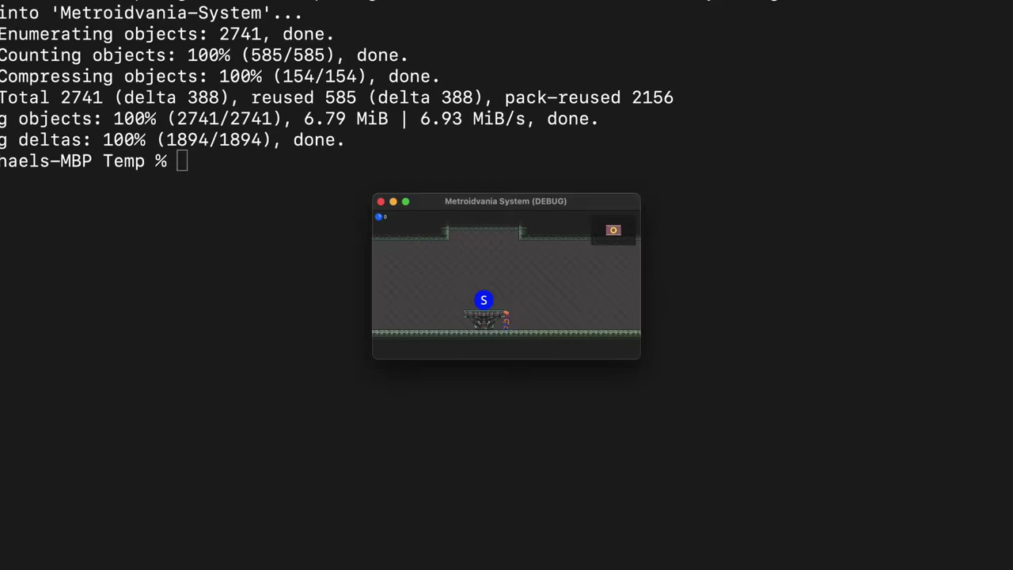
pyautogui.press('Left')
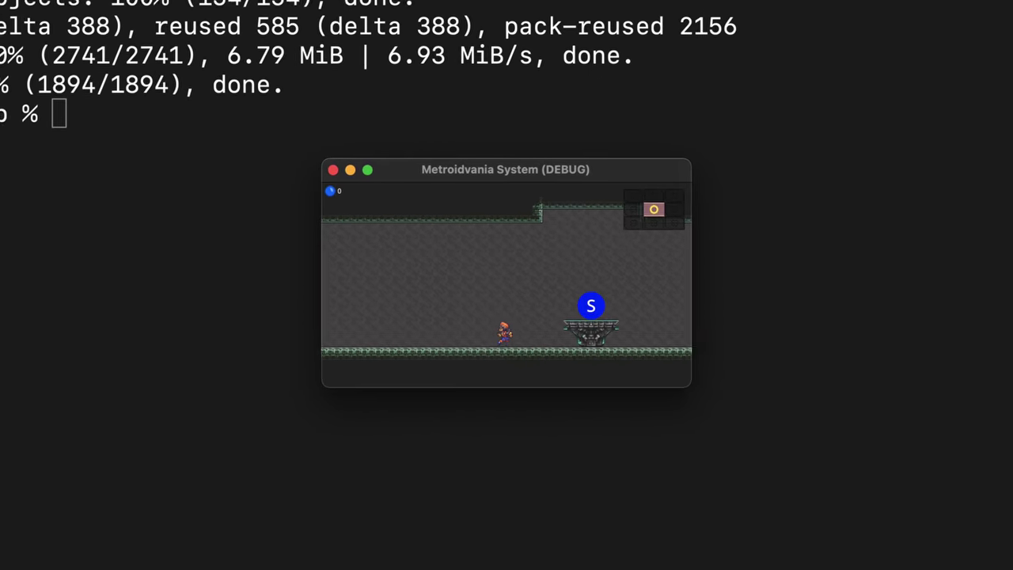
pyautogui.press('Left')
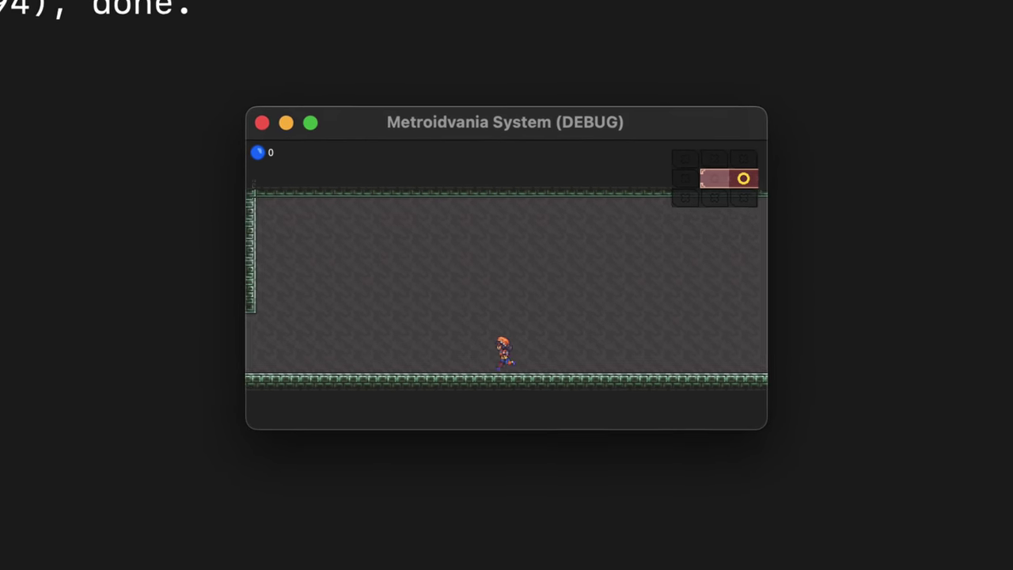
pyautogui.press('Left')
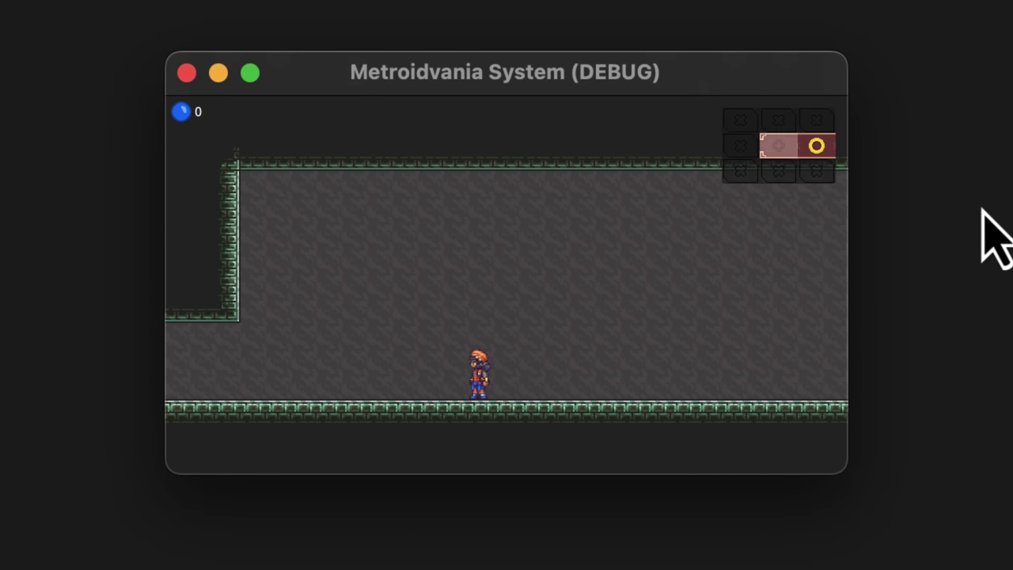
pyautogui.press('Left')
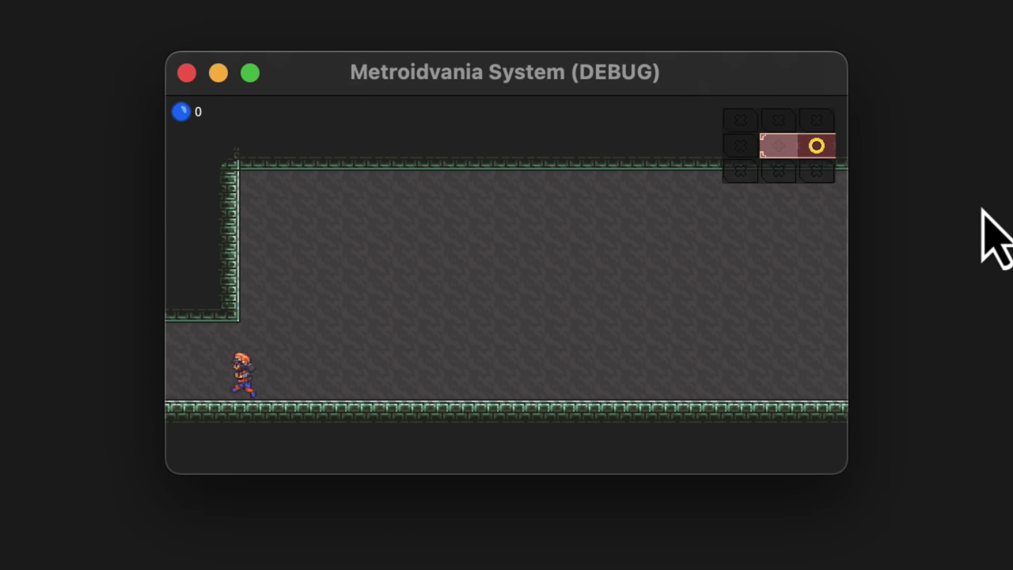
# - Guide the character down the platform shaft and left past the blue collectible into the room with the purple portal
pyautogui.press('space')
pyautogui.press('space')
pyautogui.press('space')
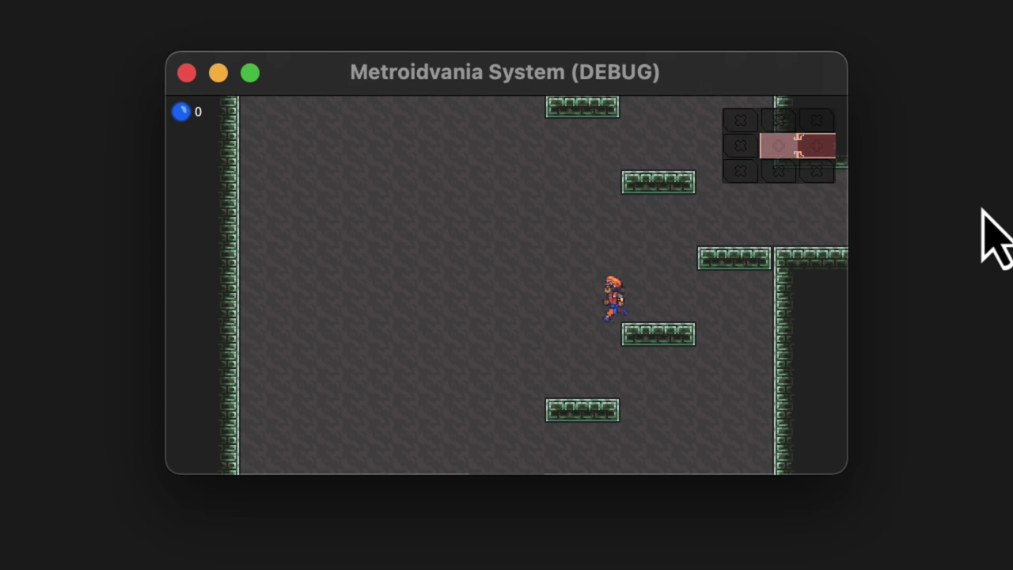
pyautogui.press('Left')
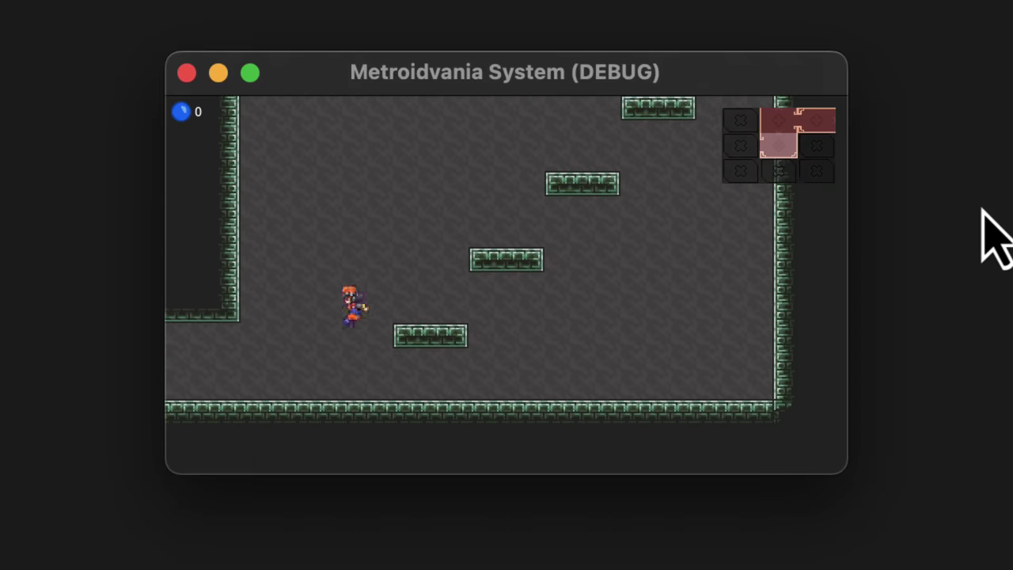
pyautogui.press('Left')
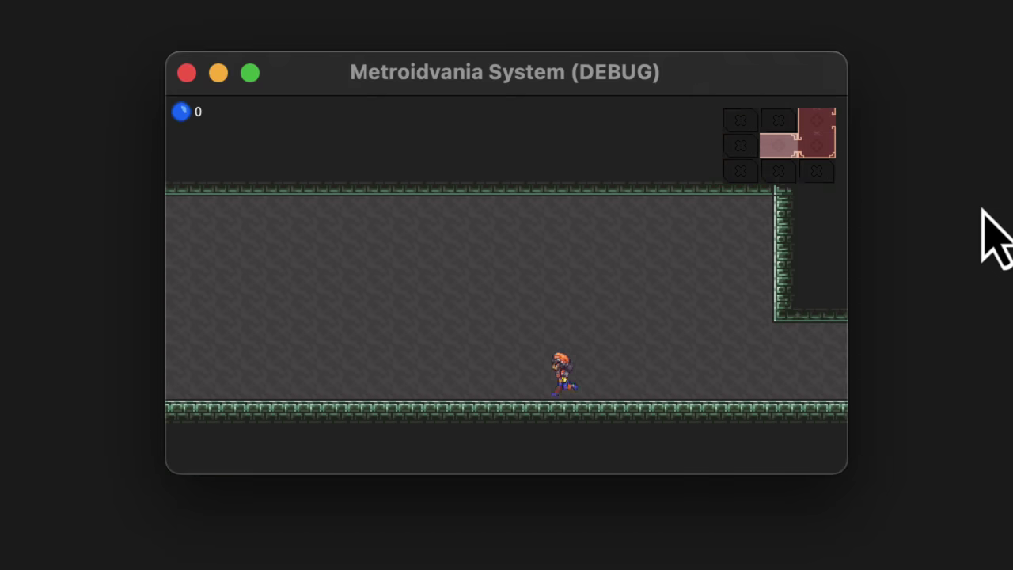
pyautogui.press('Left')
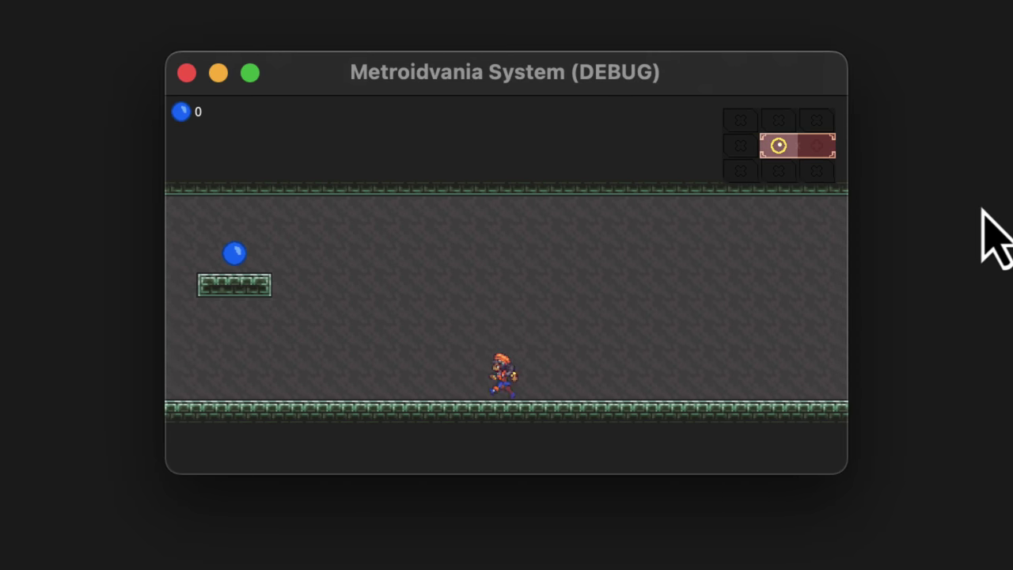
pyautogui.press('Left')
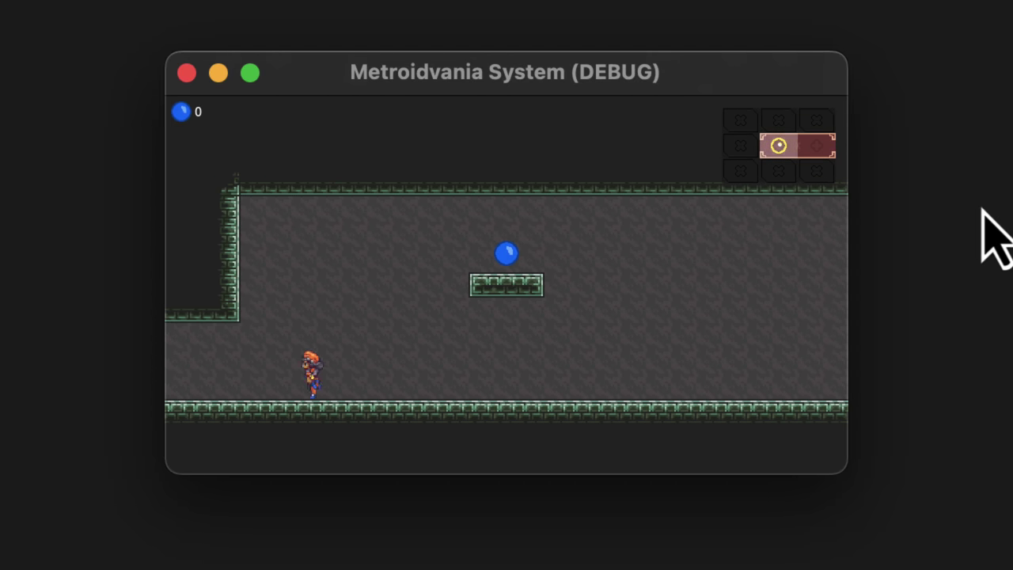
pyautogui.press('Left')
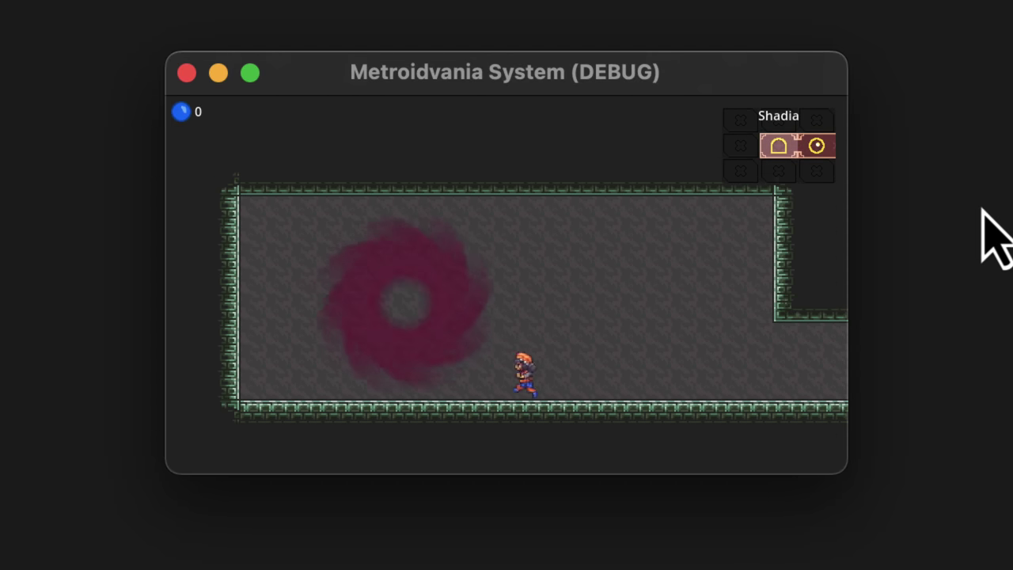
# - Take the character through the purple portal into the Defaltia area and close the running game
pyautogui.press('space')
pyautogui.press('Right')
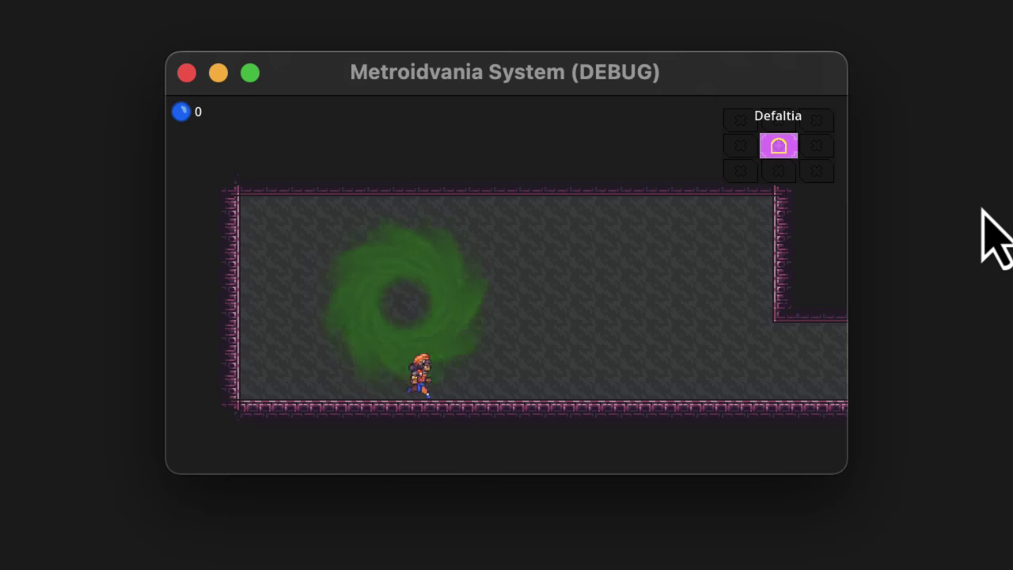
pyautogui.press('space')
pyautogui.press('Left')
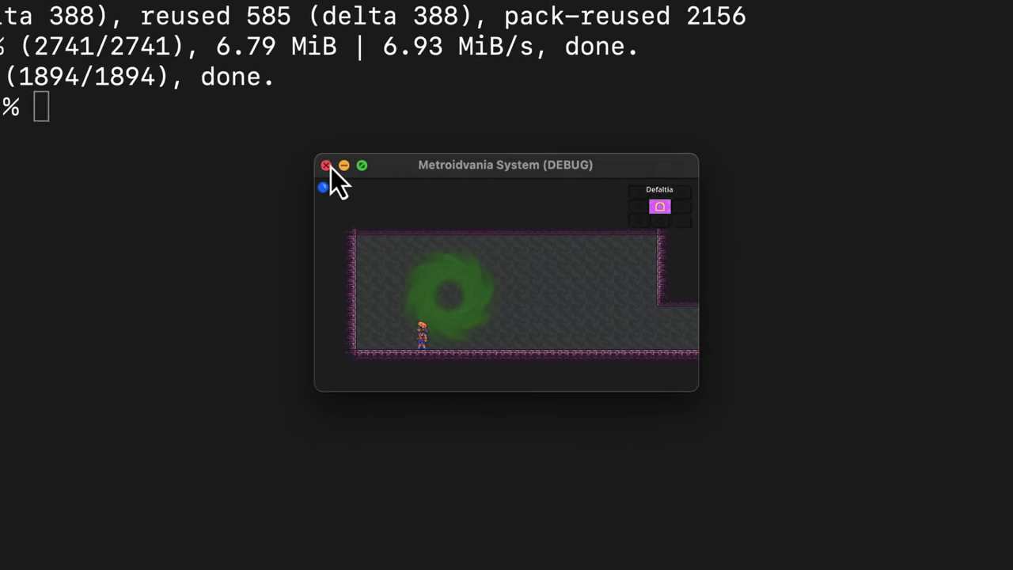
pyautogui.click(260, 121)
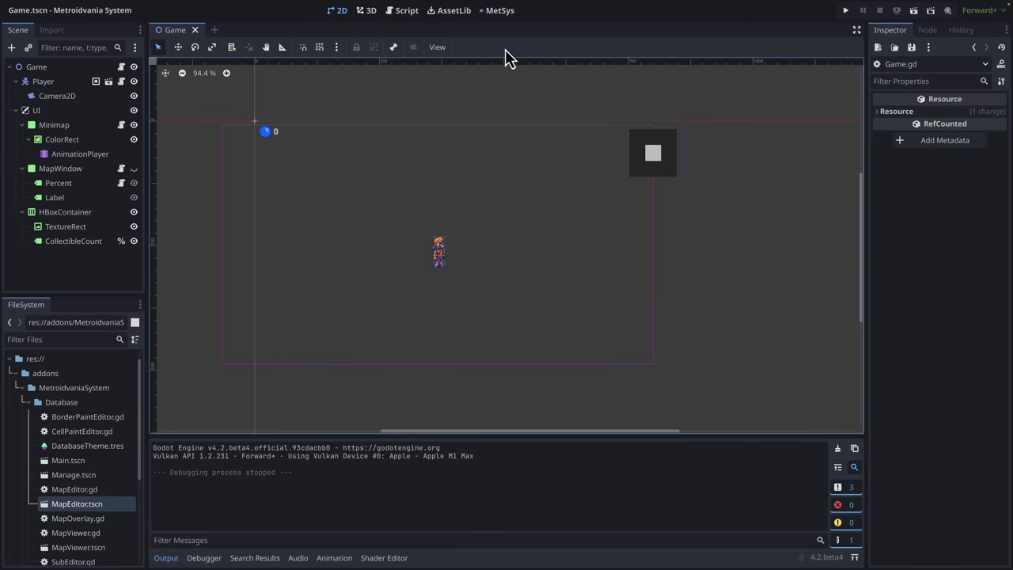
# - Look at the MetSys map database and open MapEditor.tscn from the addon's Database folder in the 2D view
pyautogui.click(509, 13)
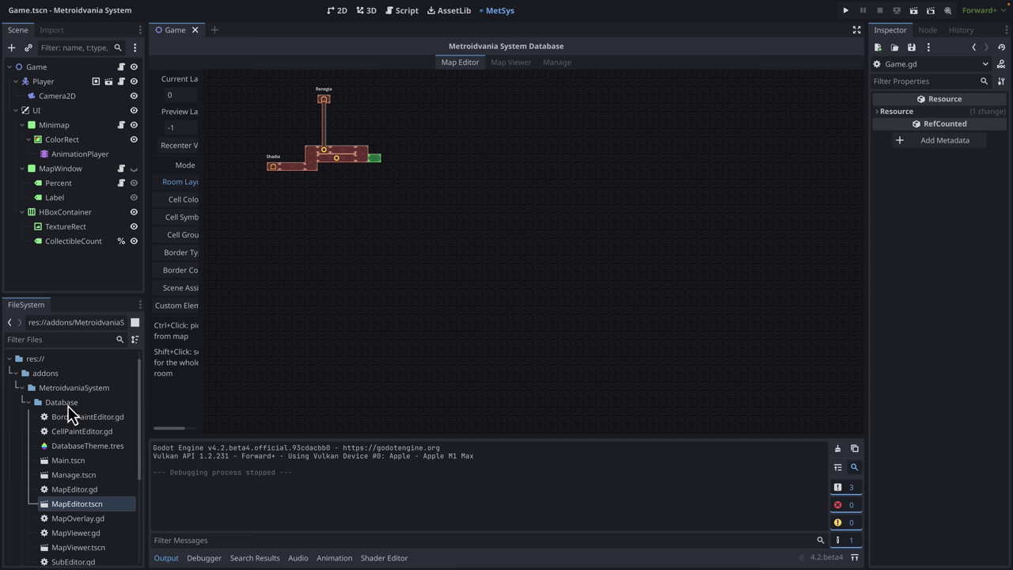
pyautogui.doubleClick(73, 511)
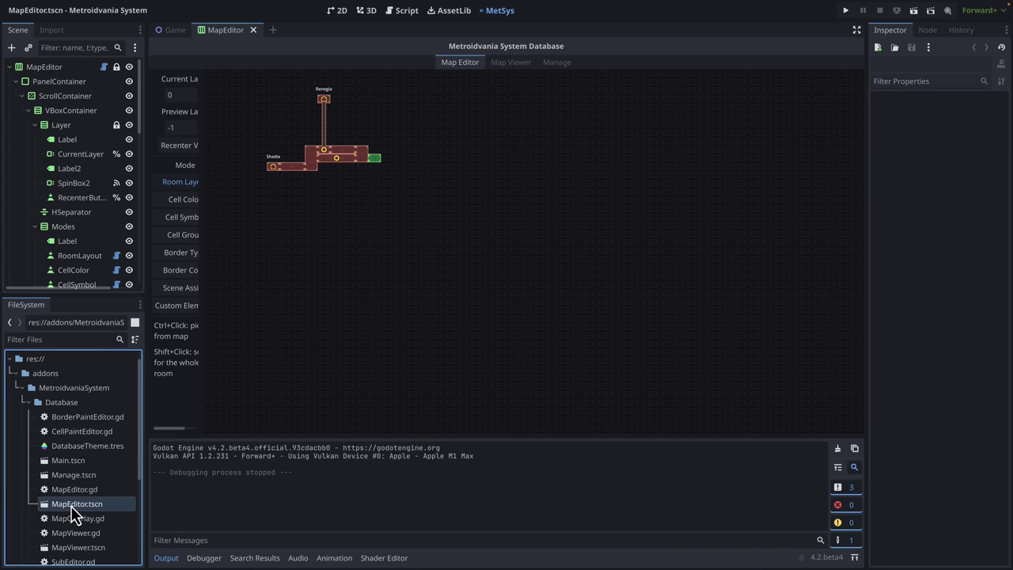
pyautogui.click(337, 10)
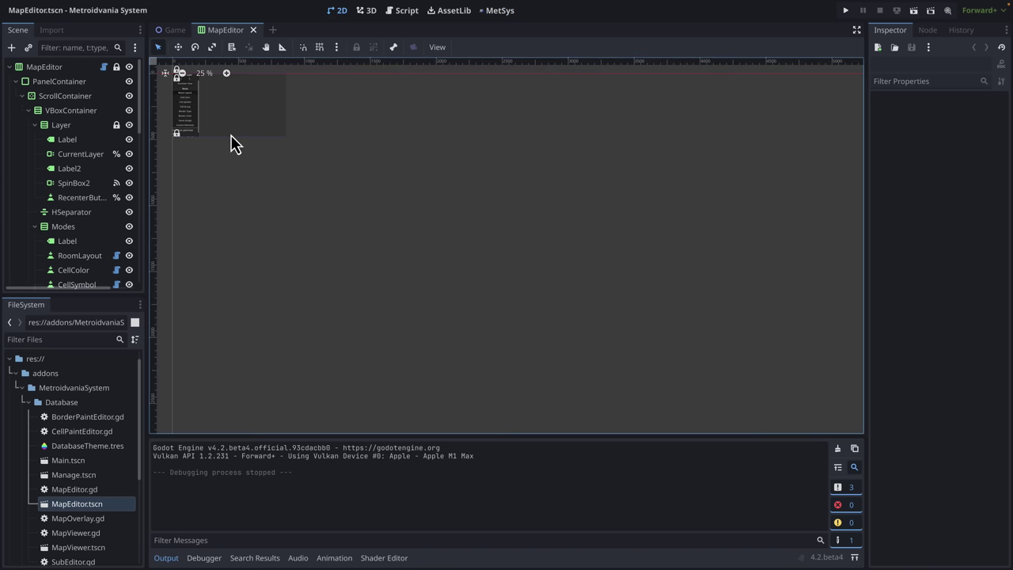
pyautogui.hscroll(-3, 464, 323)
pyautogui.scroll(5, 470, 268)
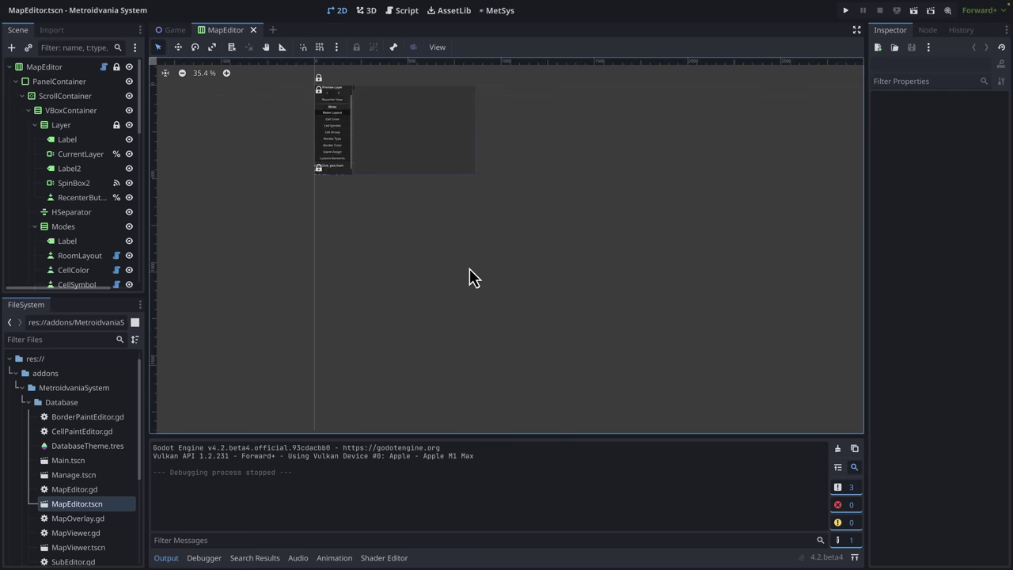
pyautogui.hscroll(-3, 491, 277)
pyautogui.scroll(4, 522, 305)
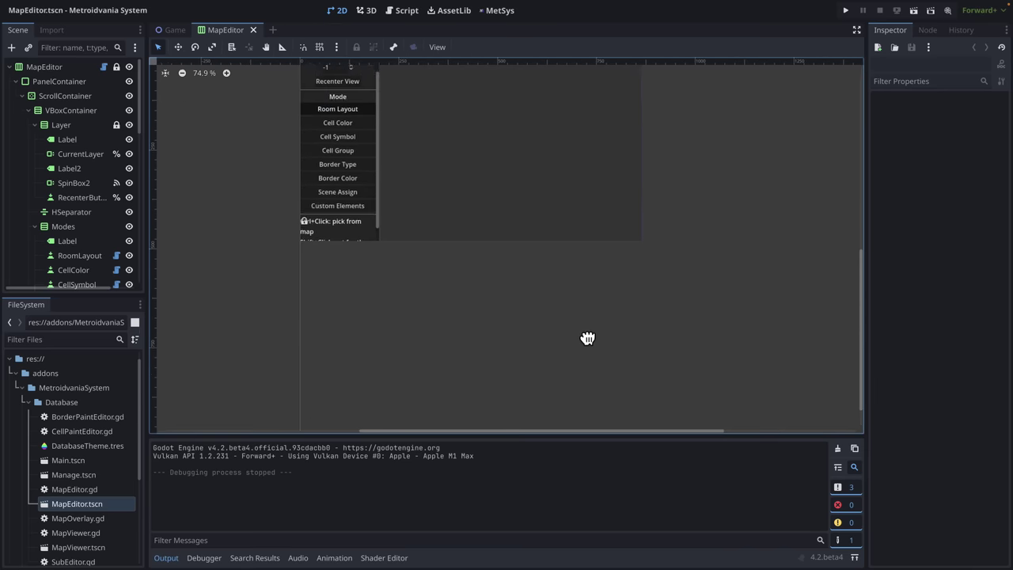
pyautogui.hscroll(-2, 588, 337)
# - Set the horizontal scroll mode of MapEditor's ScrollContainer to Disabled and save the scene
pyautogui.click(66, 96)
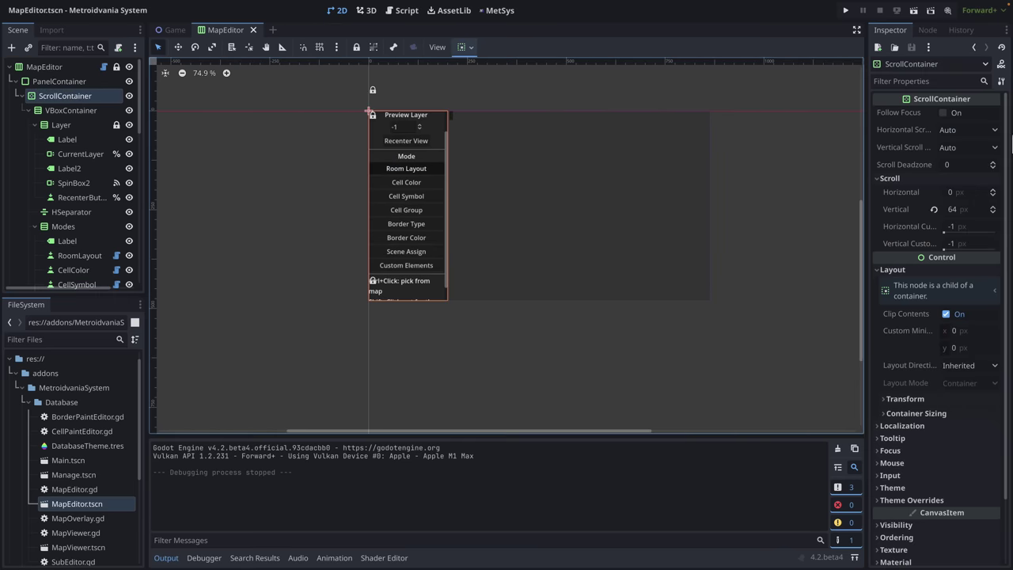
pyautogui.click(990, 134)
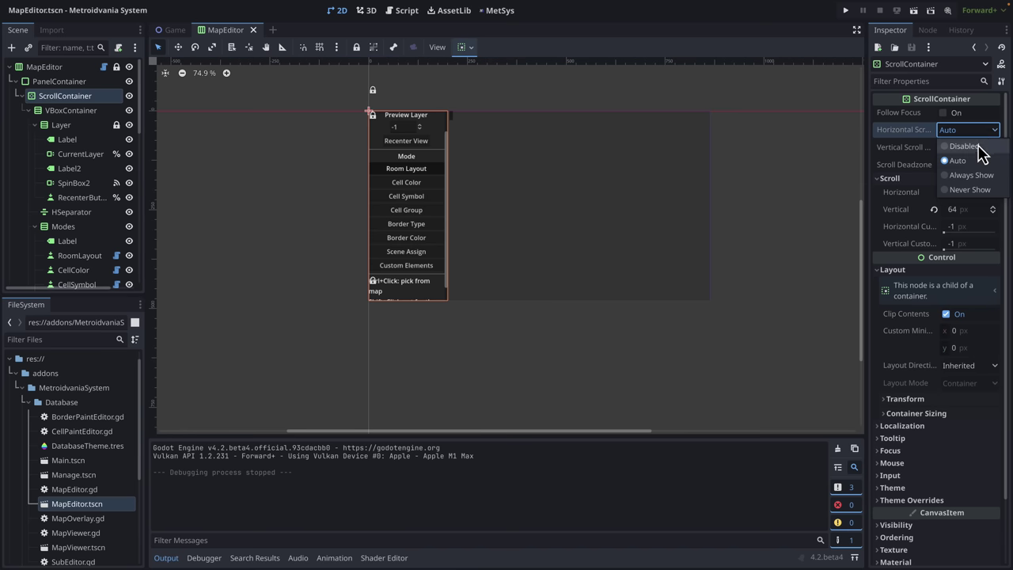
pyautogui.click(975, 147)
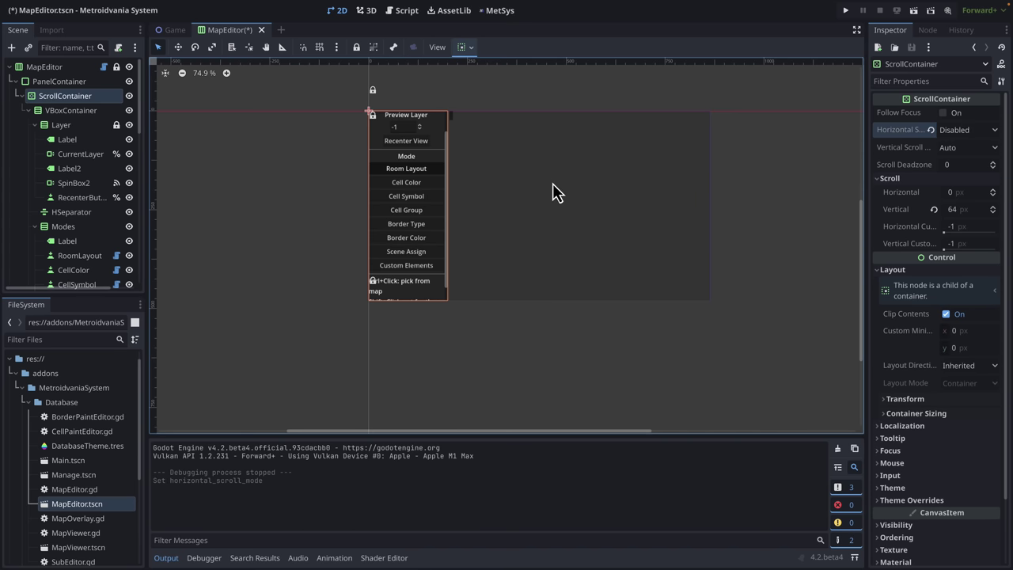
pyautogui.press('super+s')
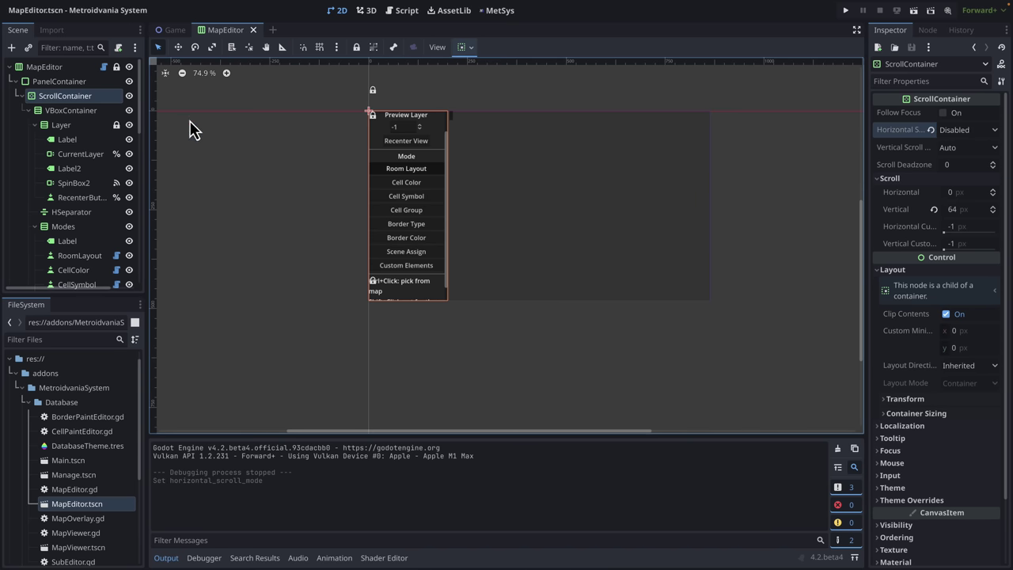
# - Open MapViewer.tscn, set its ScrollContainer's horizontal scroll mode to Disabled and save the scene
pyautogui.click(497, 11)
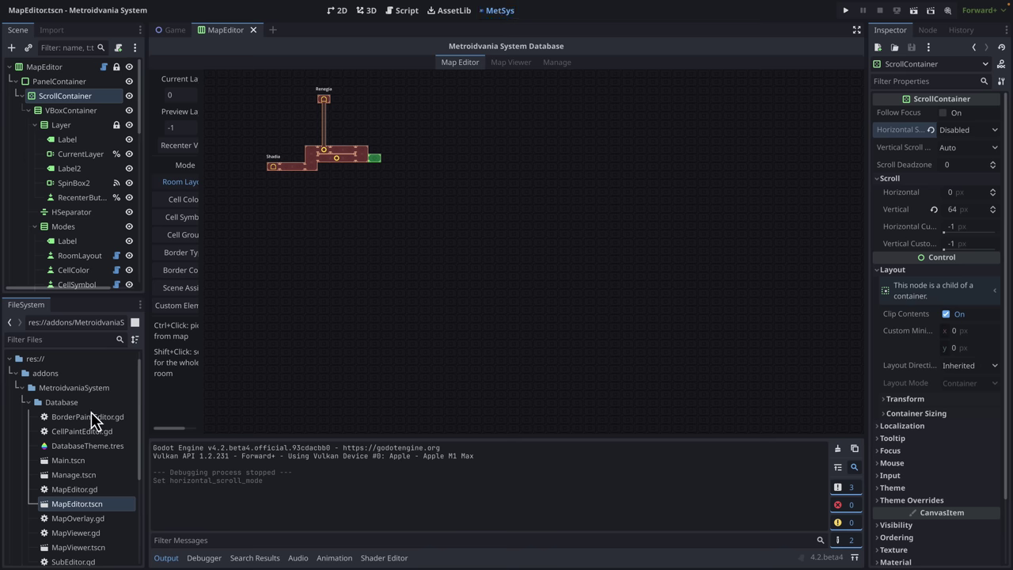
pyautogui.doubleClick(83, 547)
pyautogui.click(63, 95)
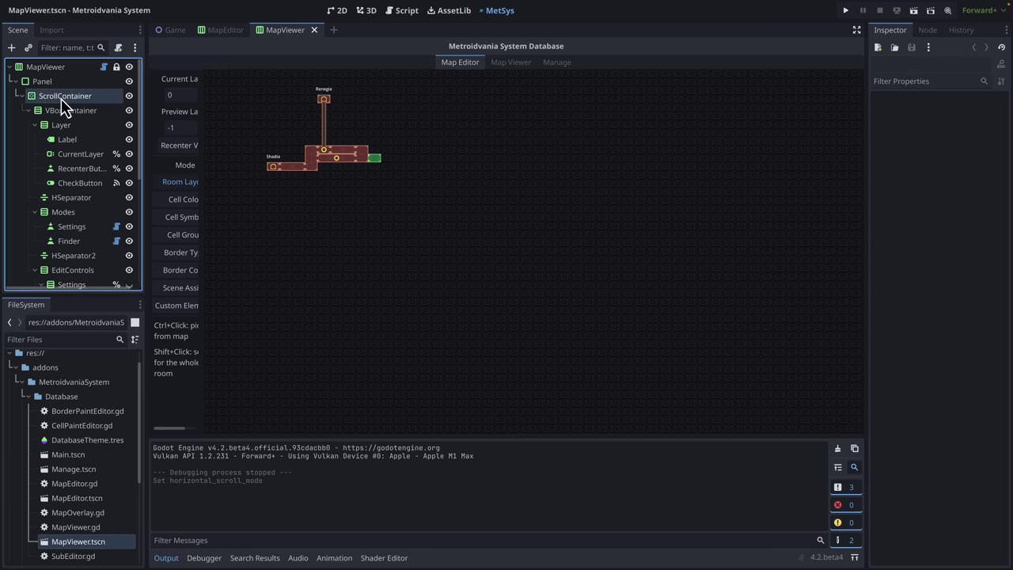
pyautogui.click(980, 130)
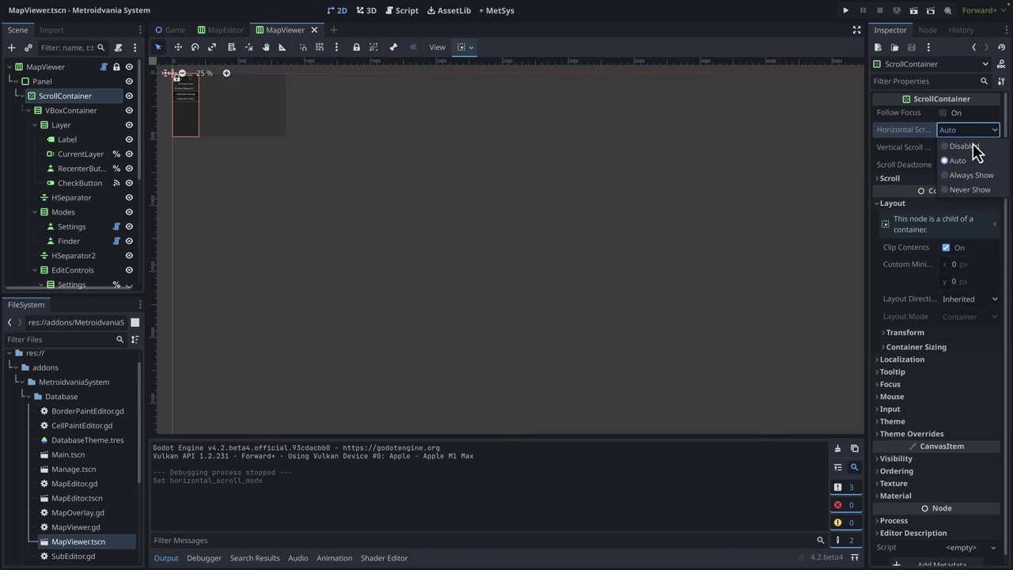
pyautogui.click(979, 148)
pyautogui.press('super+s')
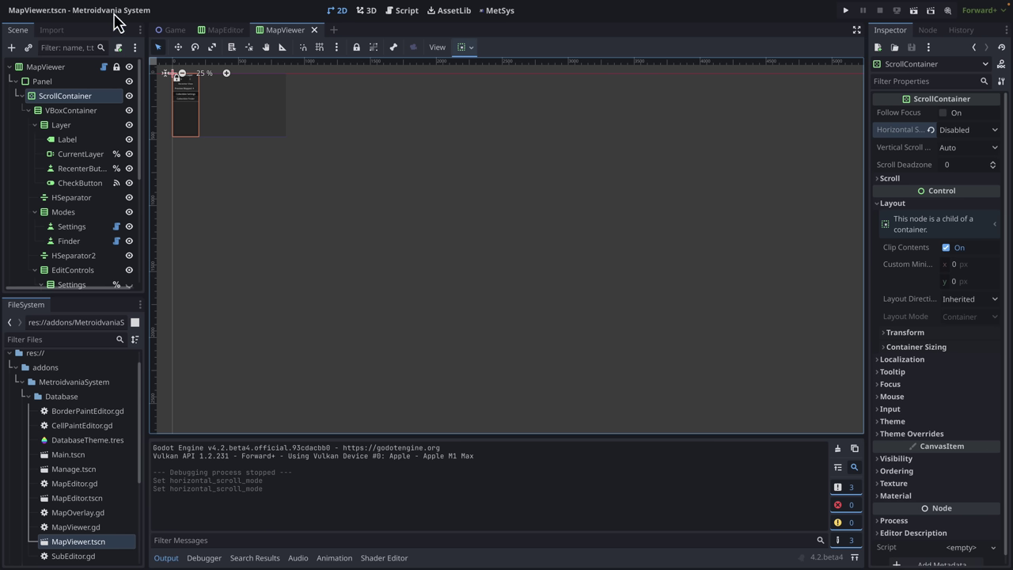
# - Disable and re-enable the MetSys plugin in the project settings, and return to the MetSys map editor
pyautogui.click(440, 155)
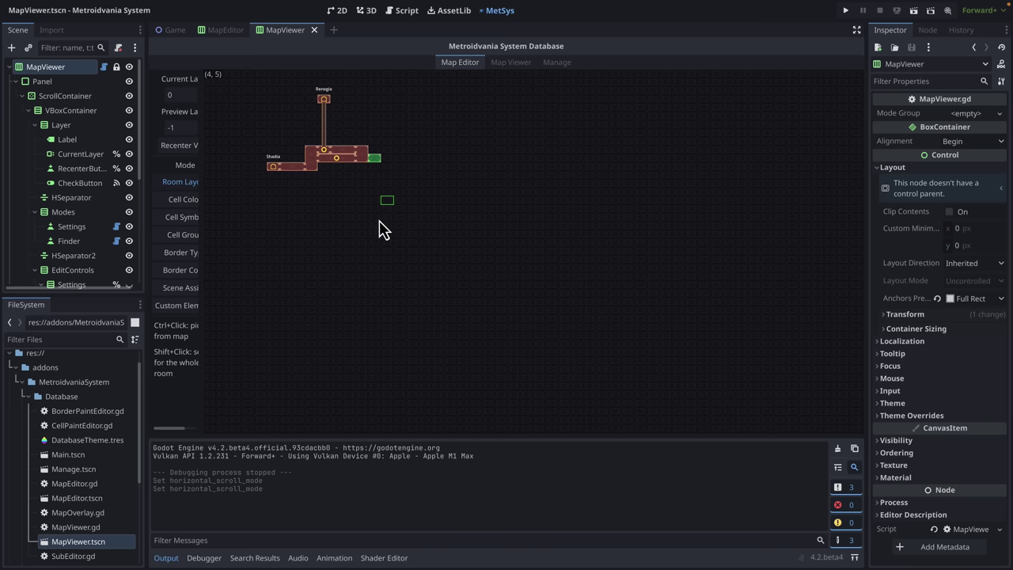
pyautogui.moveTo(187, 8)
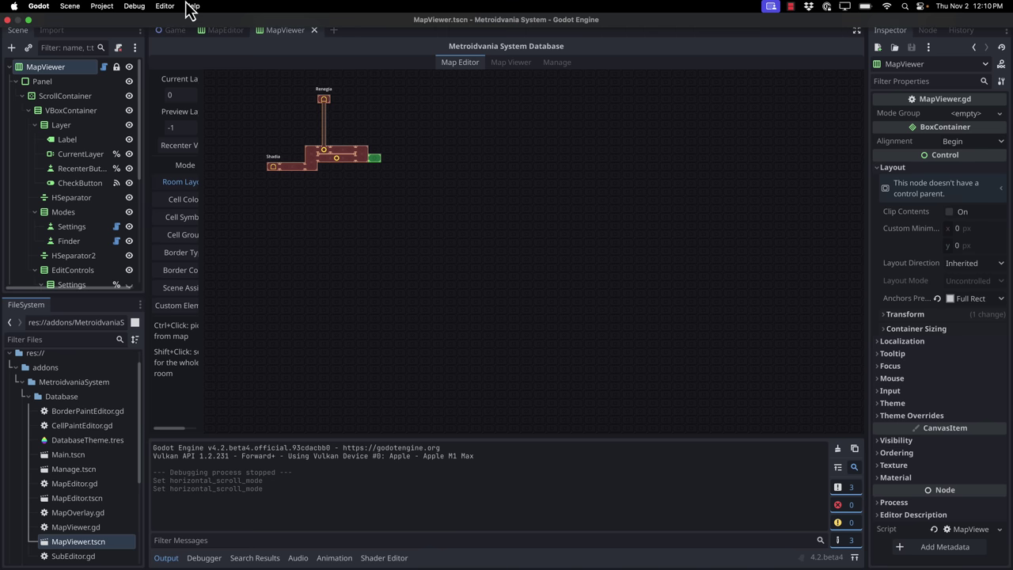
pyautogui.click(109, 11)
pyautogui.click(108, 19)
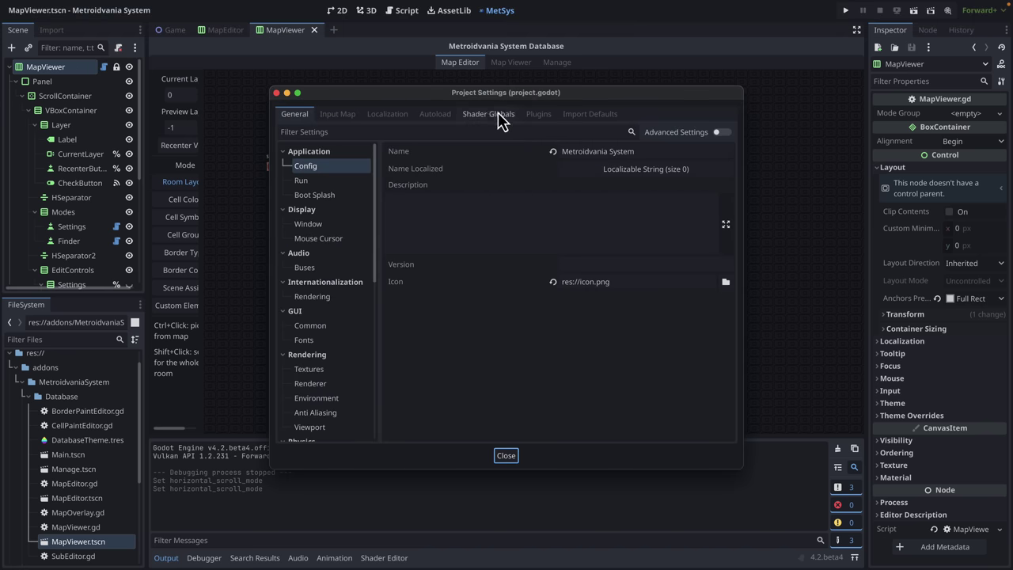
pyautogui.click(538, 117)
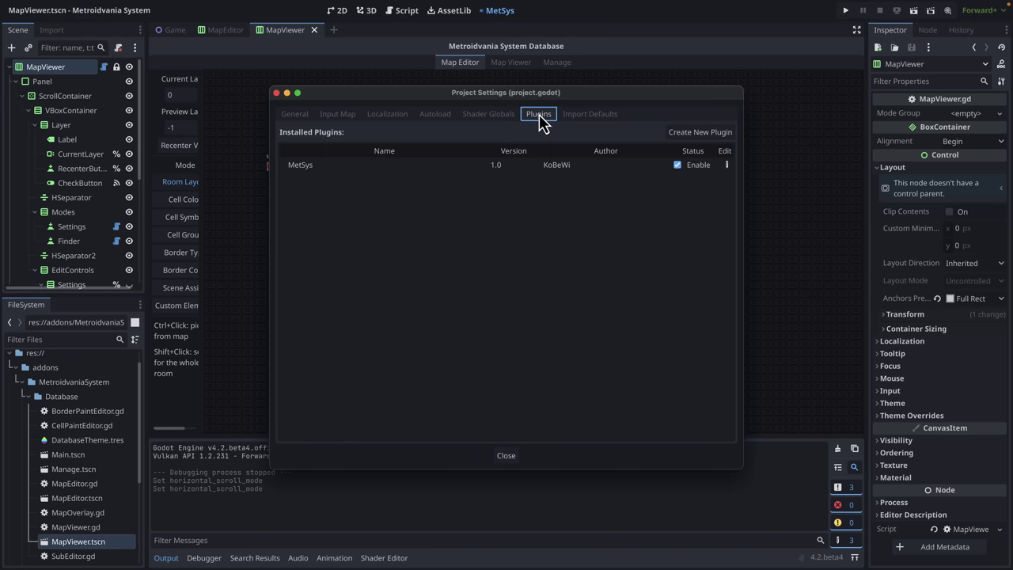
pyautogui.click(679, 166)
pyautogui.click(679, 166)
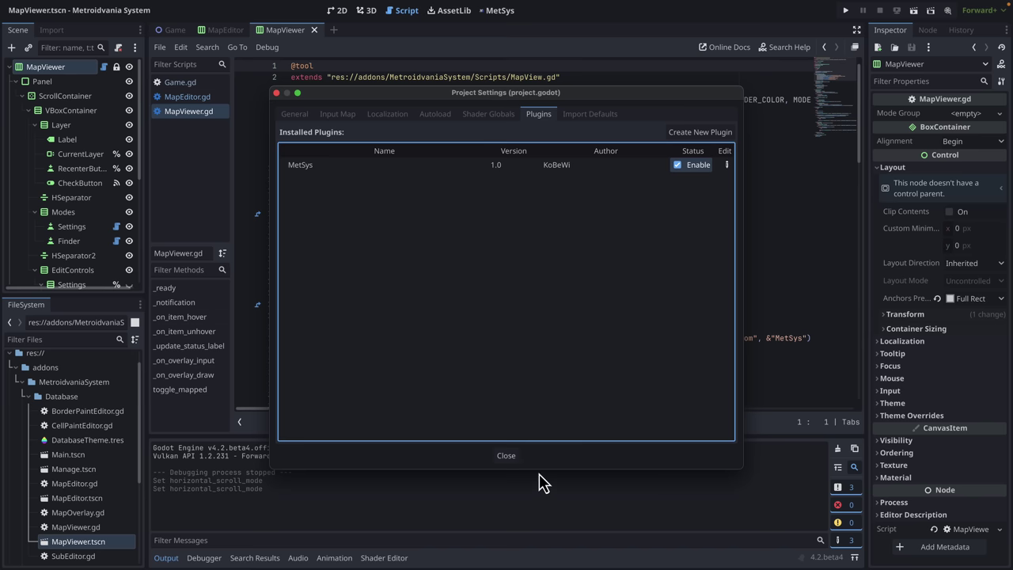
pyautogui.click(506, 455)
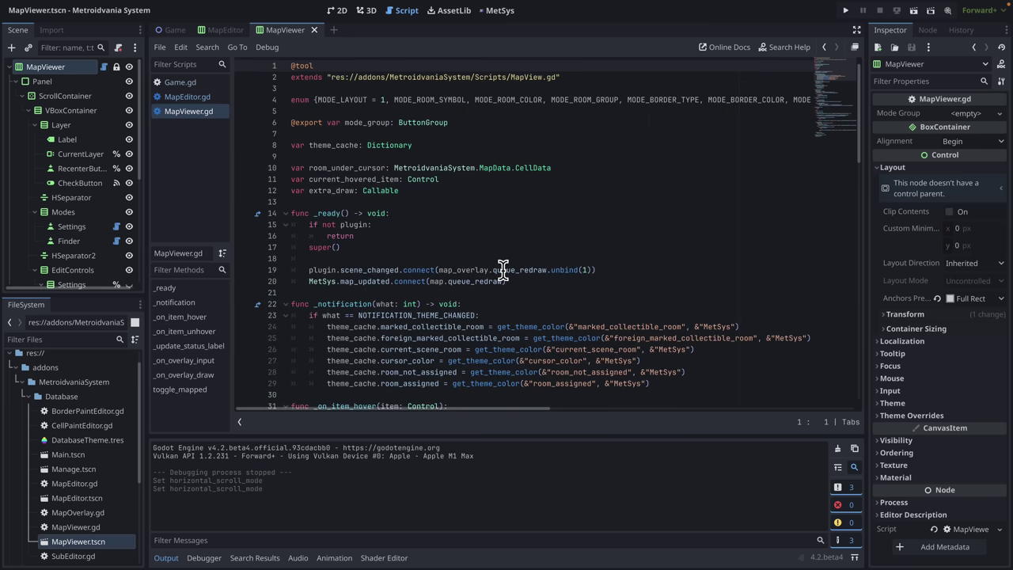
pyautogui.click(500, 11)
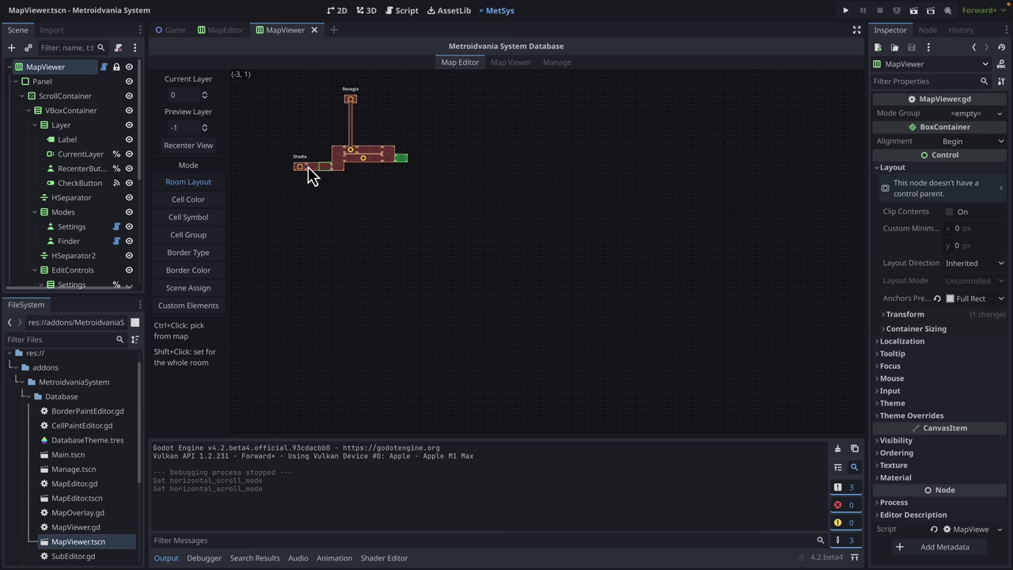
pyautogui.moveTo(307, 167); pyautogui.dragTo(310, 167)
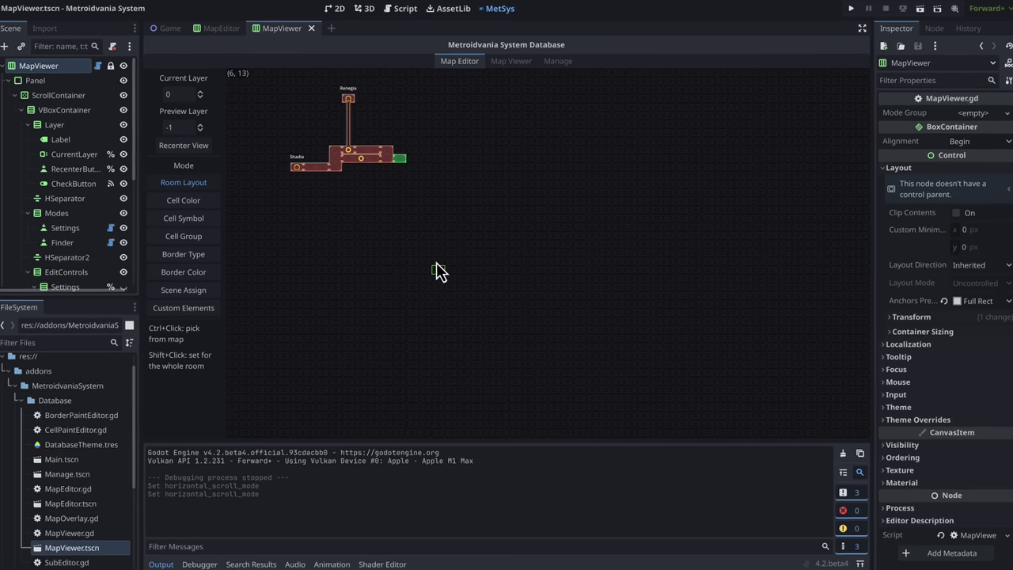
# - In the Map Viewer, scan the maps for collectibles, display them on the map and return to the collectible settings
pyautogui.click(510, 61)
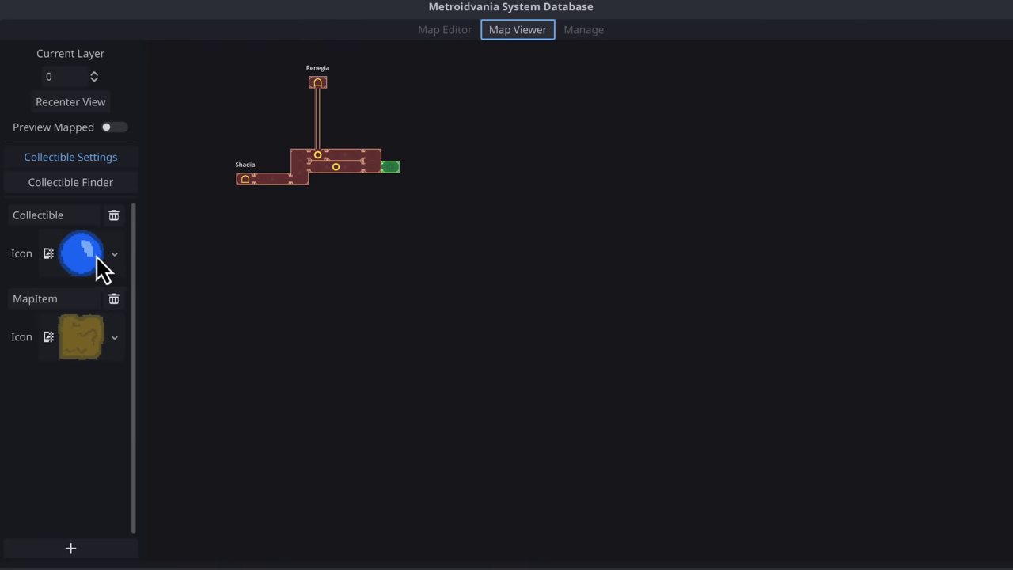
pyautogui.click(91, 183)
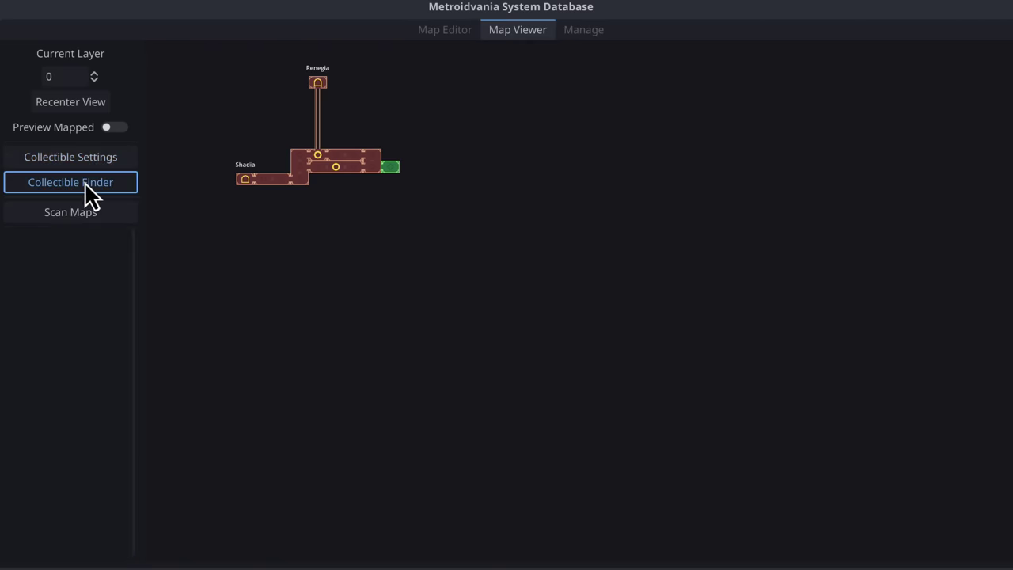
pyautogui.click(70, 218)
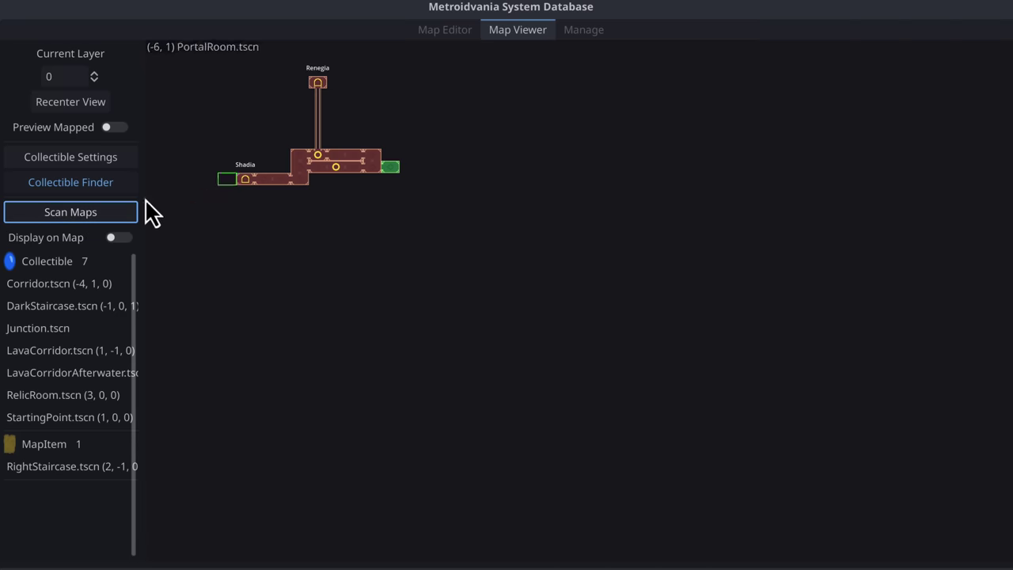
pyautogui.click(129, 239)
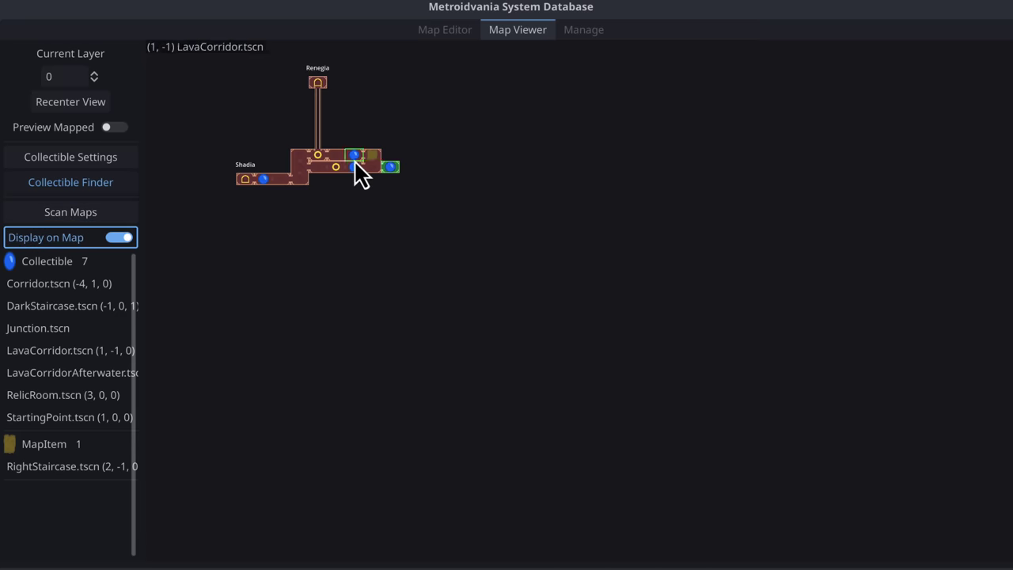
pyautogui.click(85, 162)
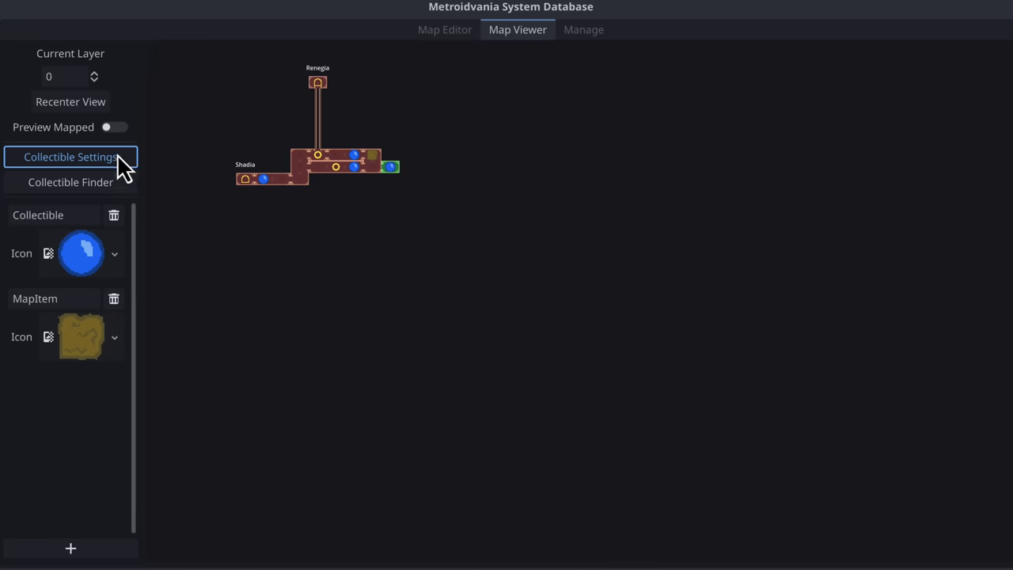
# - Check the Map Editor's scene assignments, and draw a new room 5 cells wide and 4 high from cell (5, 7) below the existing map
pyautogui.click(433, 34)
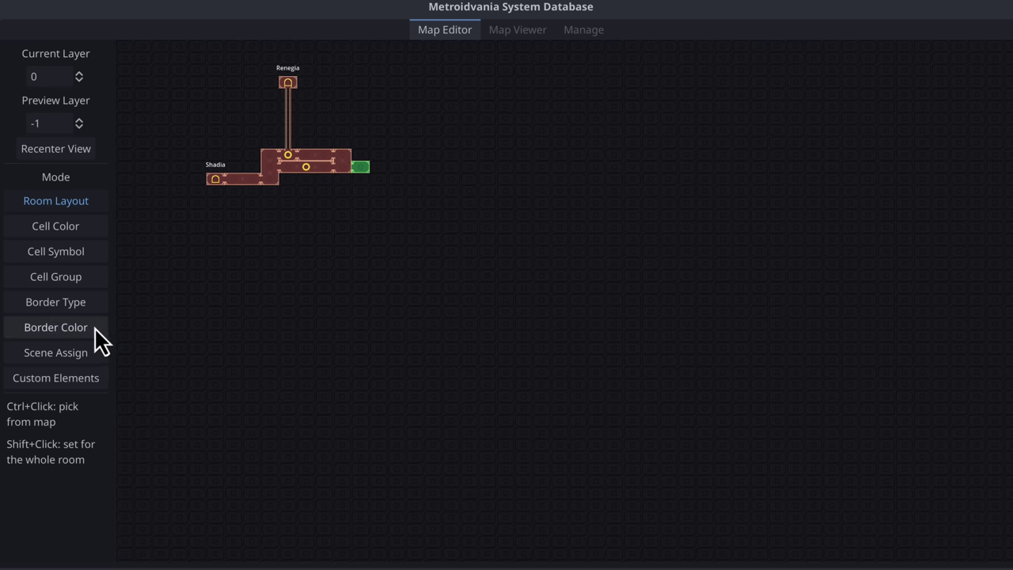
pyautogui.click(61, 354)
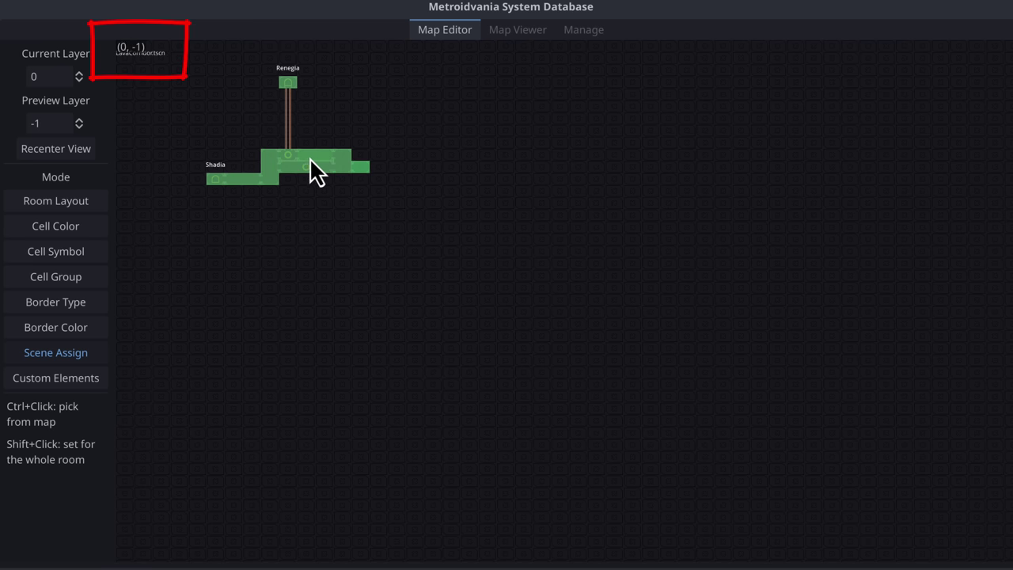
pyautogui.click(63, 208)
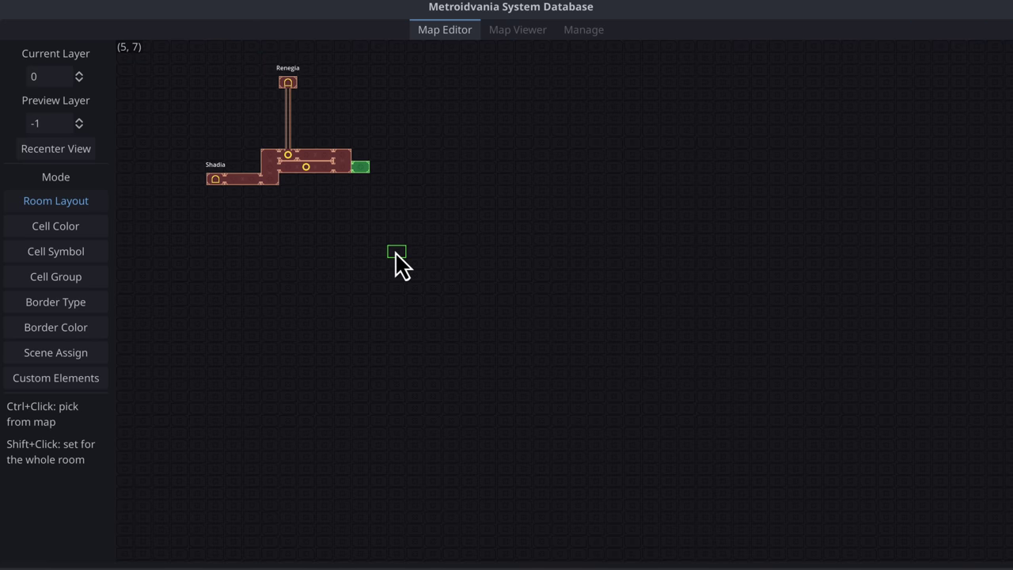
pyautogui.moveTo(395, 254); pyautogui.dragTo(473, 289)
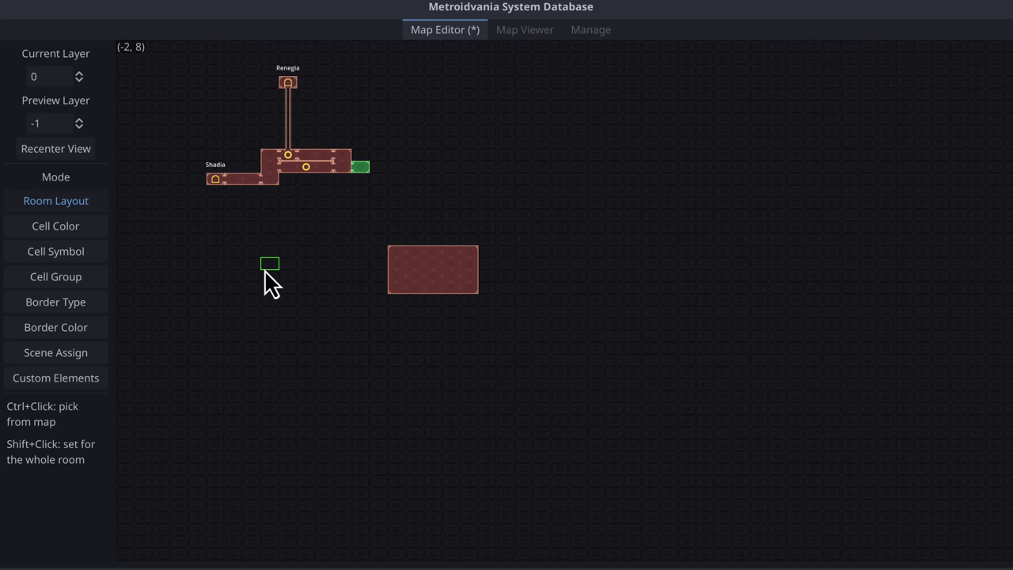
# - Assign the DarkStaircase.tscn scene to the new rectangular room
pyautogui.click(76, 362)
pyautogui.click(394, 253)
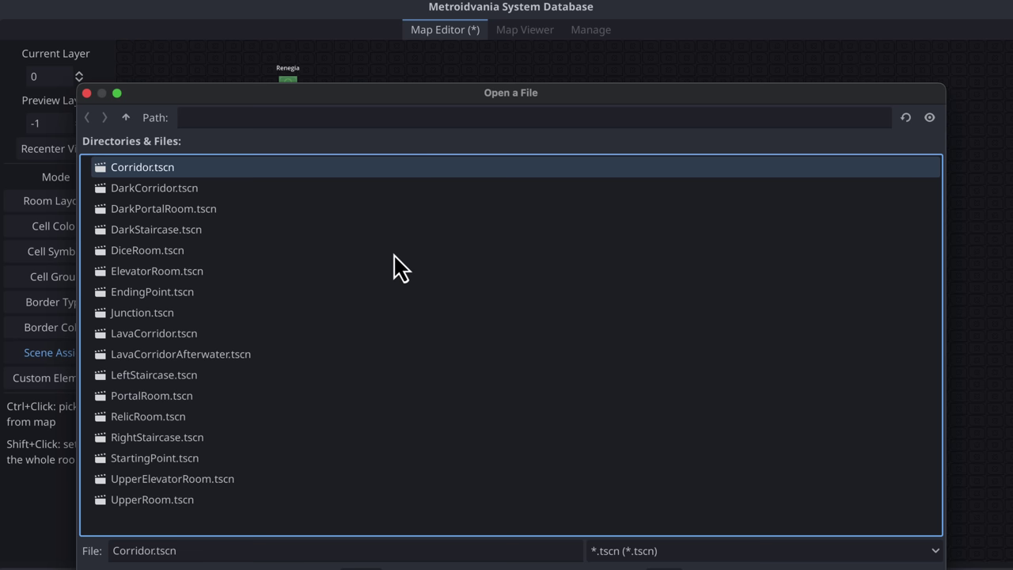
pyautogui.doubleClick(163, 230)
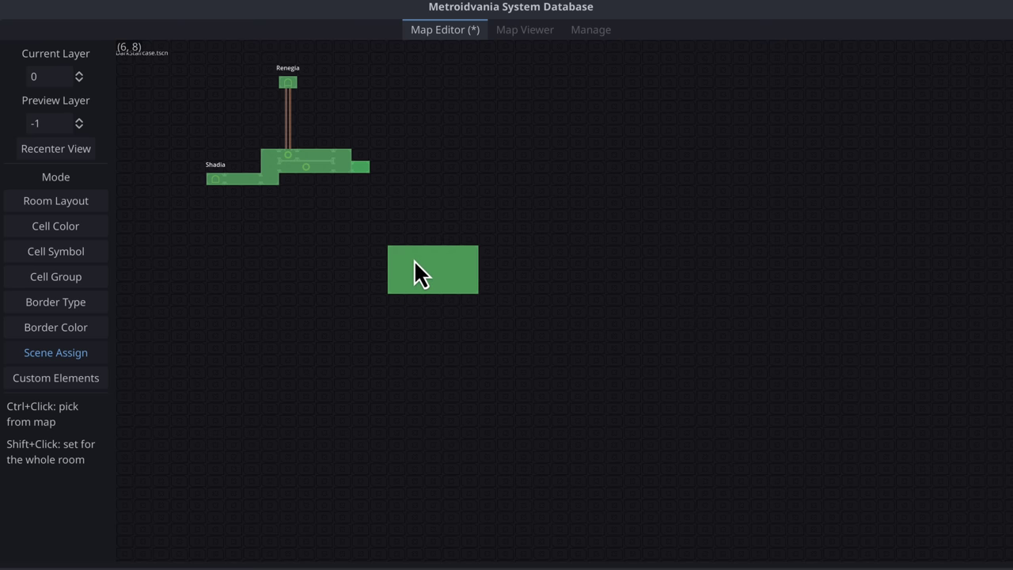
# - Add two single-cell rooms stacked under the middle of the new rectangular room, starting at cell (7, 11)
pyautogui.click(59, 202)
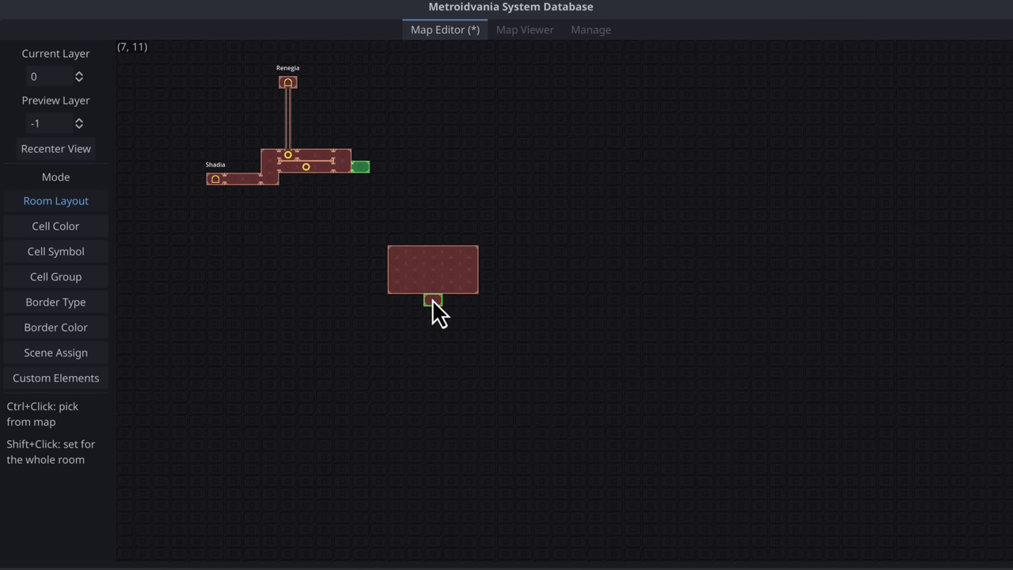
pyautogui.click(433, 300)
pyautogui.click(434, 312)
# - Assign the Junction.tscn scene to the upper of the two single cells below the large room
pyautogui.click(73, 357)
pyautogui.click(434, 311)
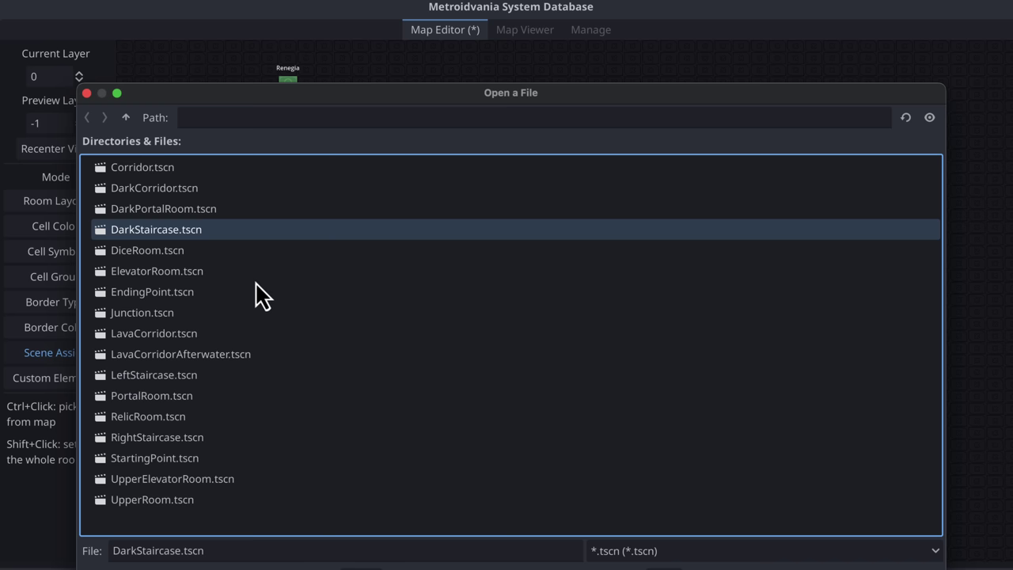
pyautogui.doubleClick(147, 317)
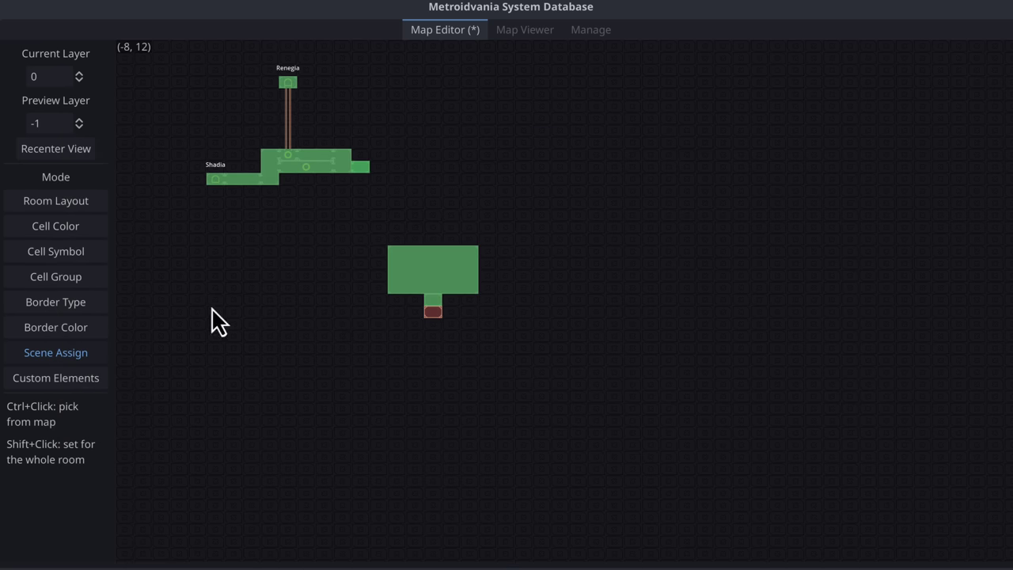
# - Open the DarkStaircase.tscn scene from the SampleProject Maps folder
pyautogui.click(434, 311)
pyautogui.doubleClick(151, 416)
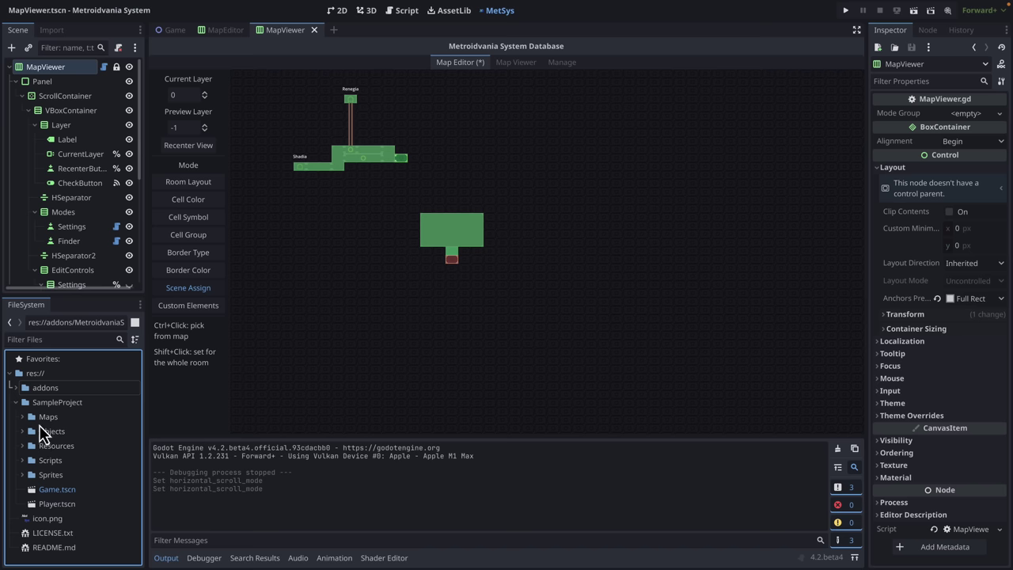
pyautogui.click(26, 419)
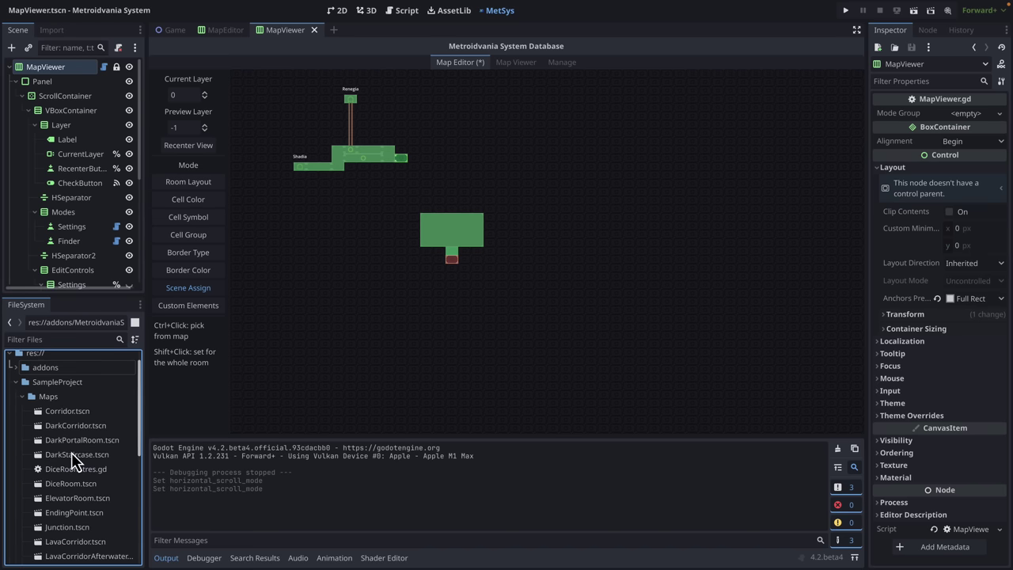
pyautogui.scroll(-5, 71, 452)
pyautogui.scroll(1, 71, 452)
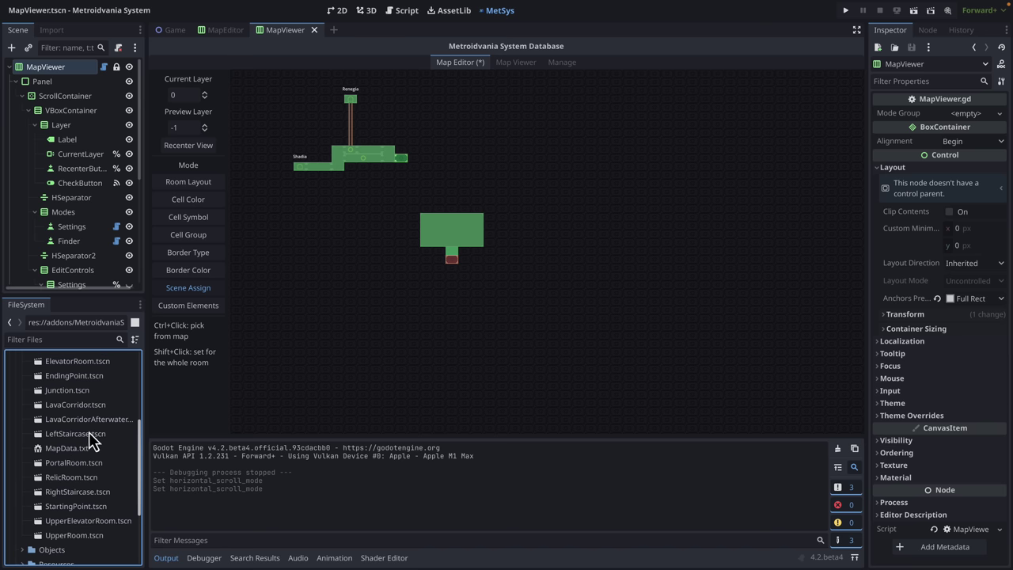
pyautogui.scroll(3, 77, 435)
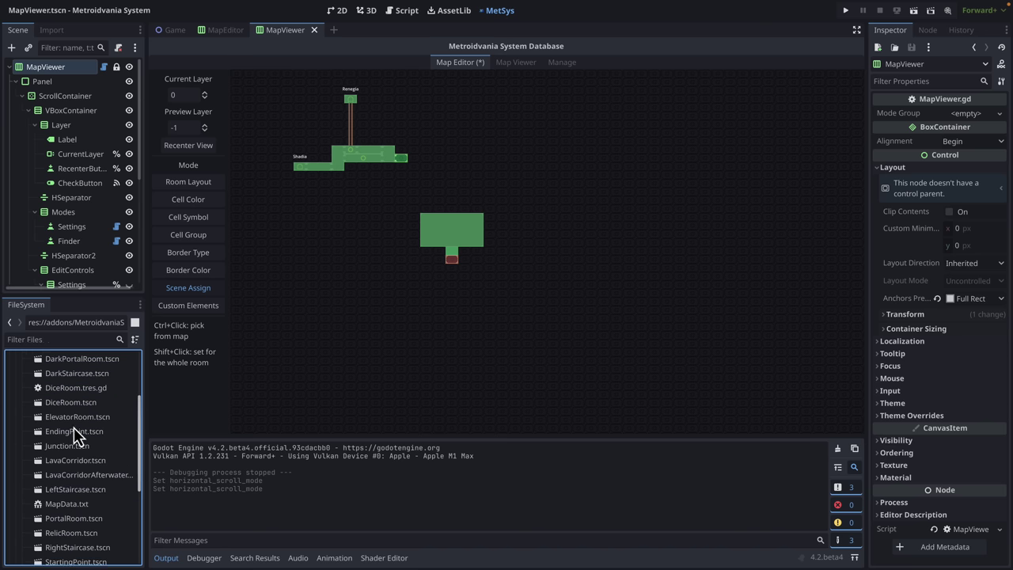
pyautogui.scroll(2, 75, 434)
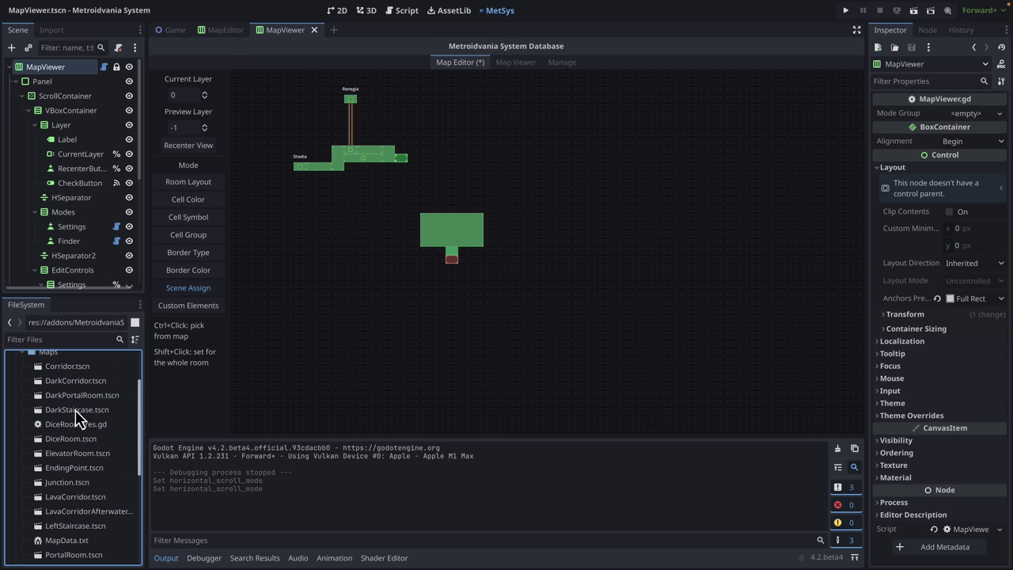
pyautogui.doubleClick(76, 412)
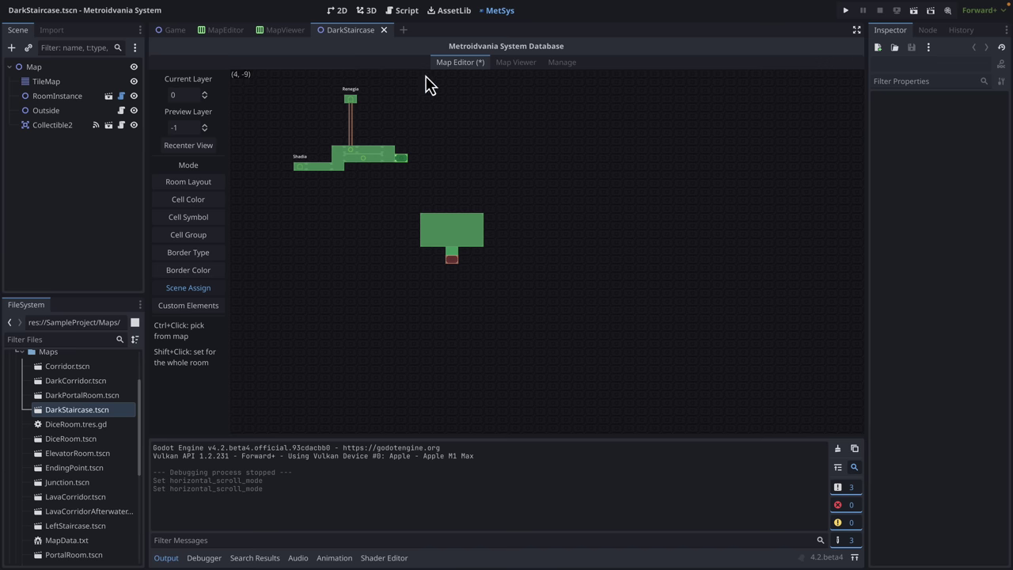
# - Examine the DarkStaircase room's layout and cell grid in the 2D view
pyautogui.click(337, 12)
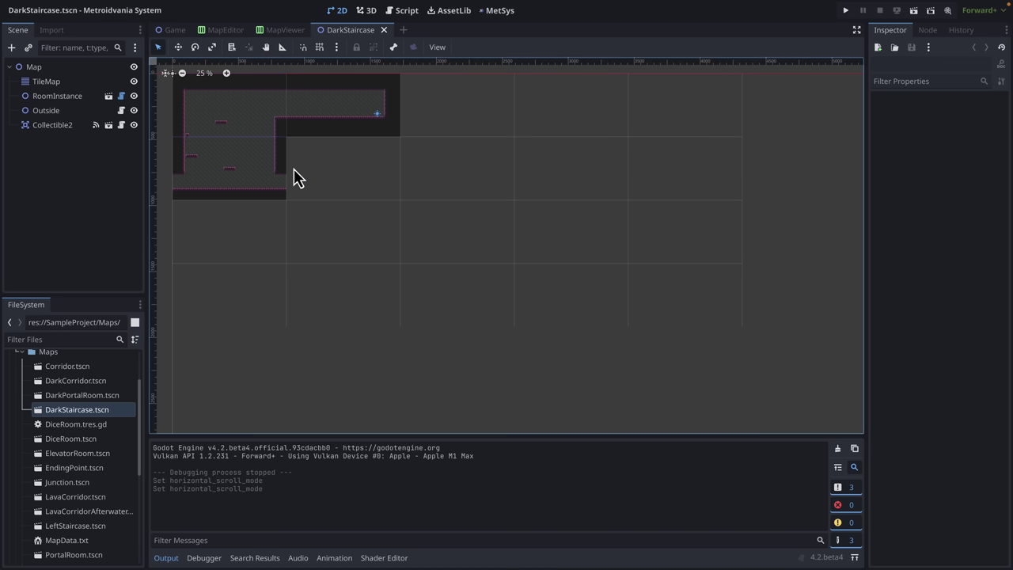
pyautogui.scroll(-5, 293, 177)
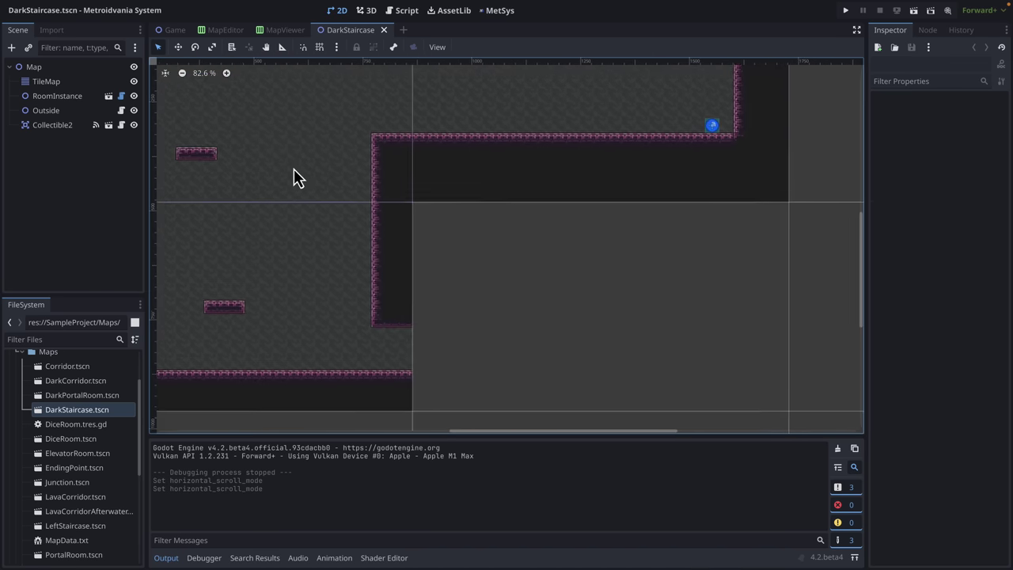
pyautogui.scroll(-1, 292, 178)
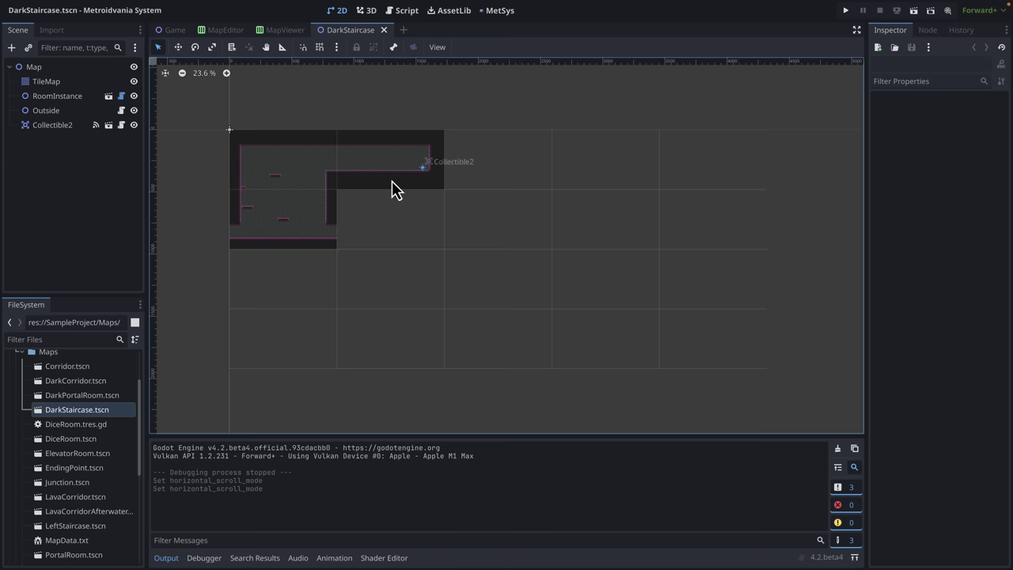
# - In the MetSys map editor, add a Label custom element reading "My Label Here" to the large room's top middle cell
pyautogui.click(500, 11)
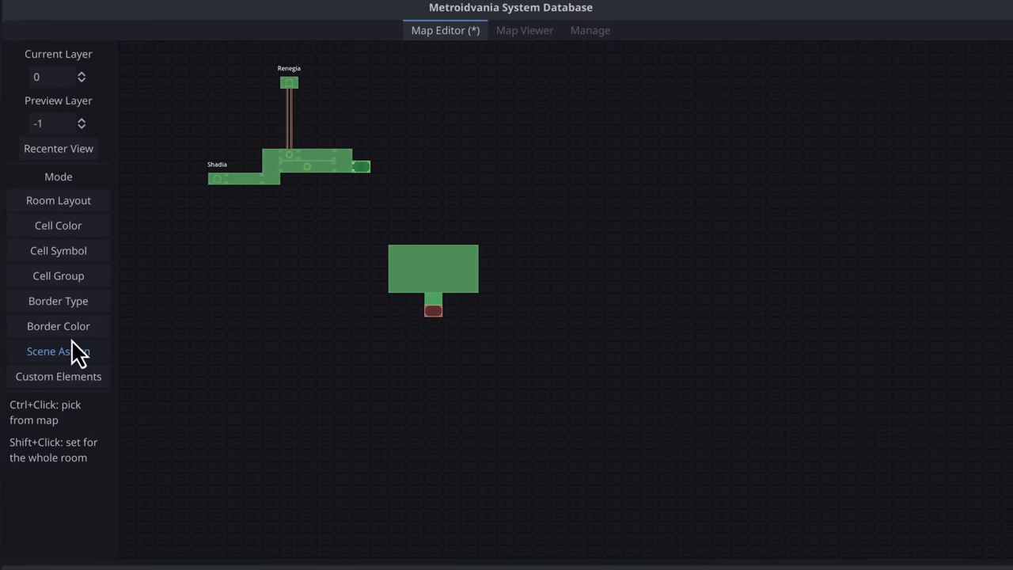
pyautogui.click(58, 383)
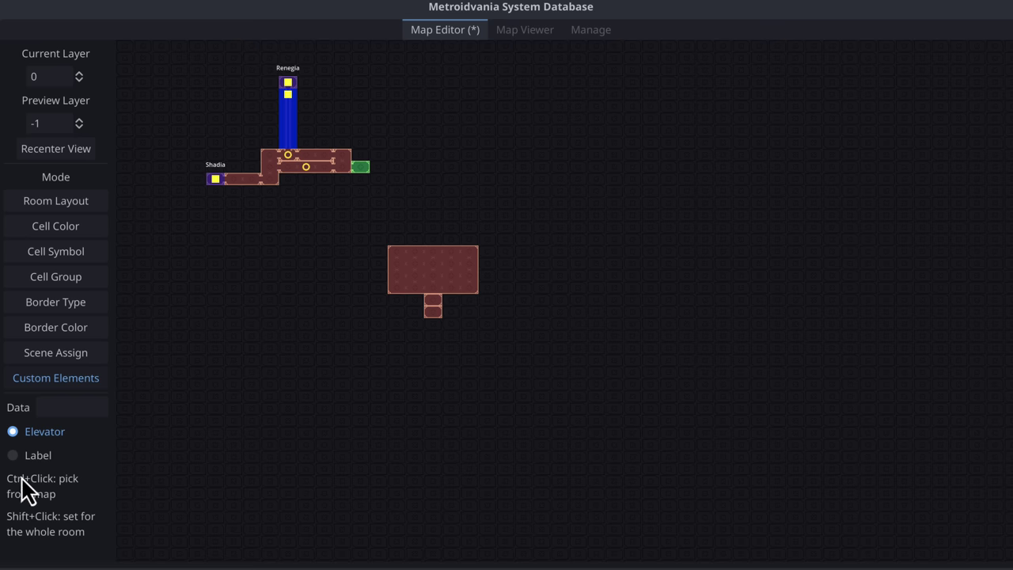
pyautogui.click(31, 457)
pyautogui.click(73, 405)
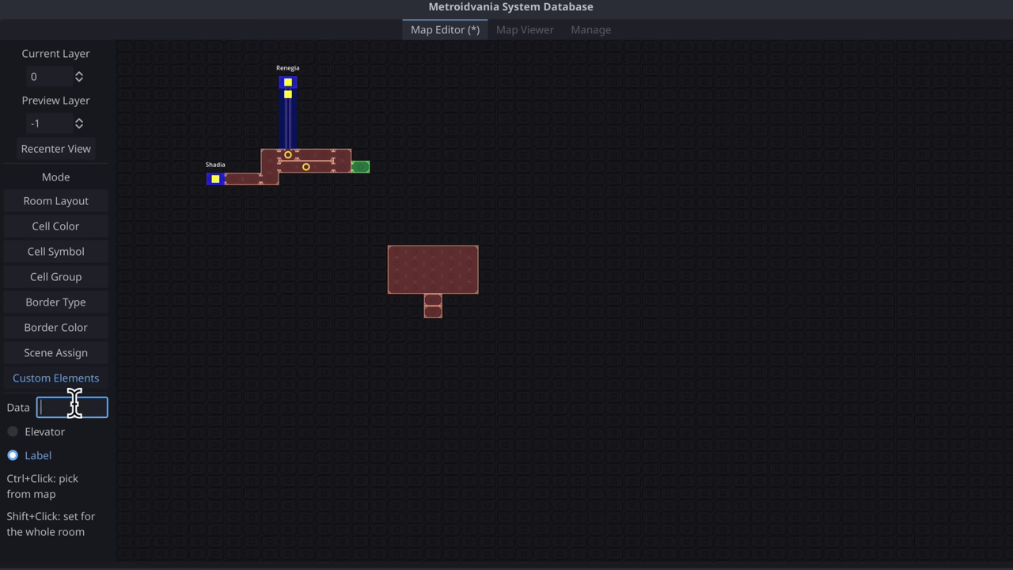
pyautogui.write('My Label Here')
pyautogui.press('Return')
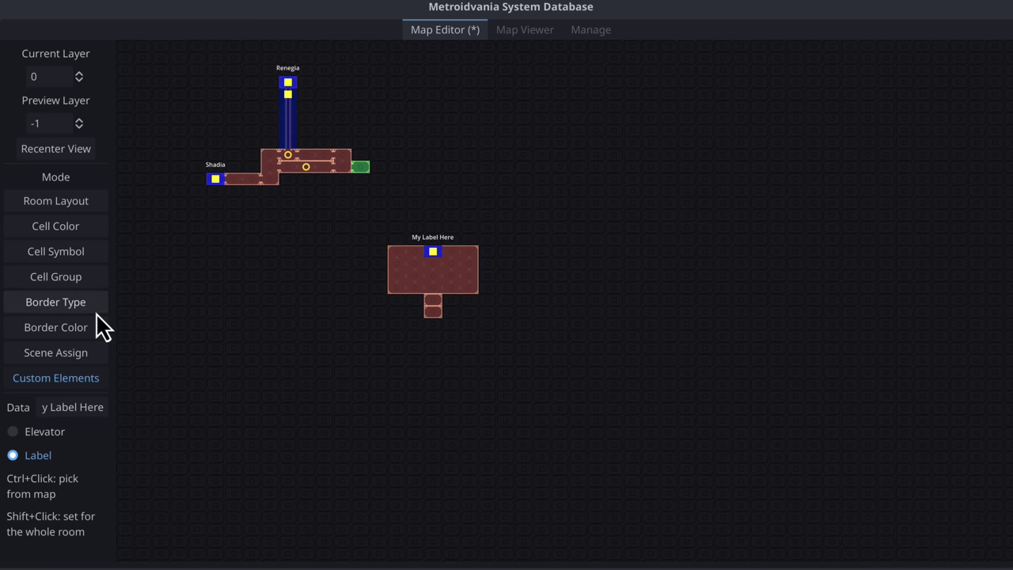
# - Add passage borders between the large room and the upper single cell, and between the two stacked single cells
pyautogui.click(48, 357)
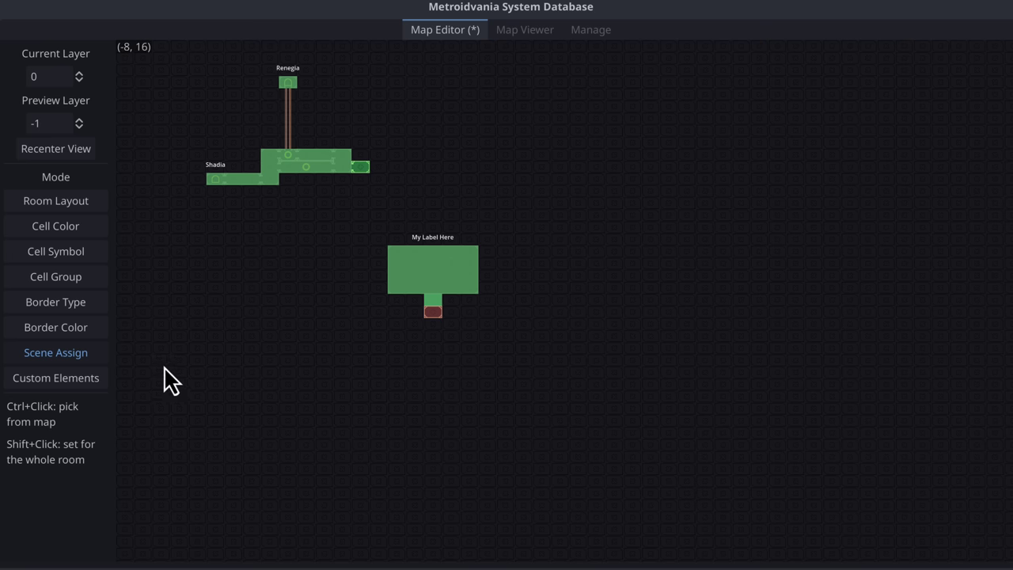
pyautogui.click(76, 308)
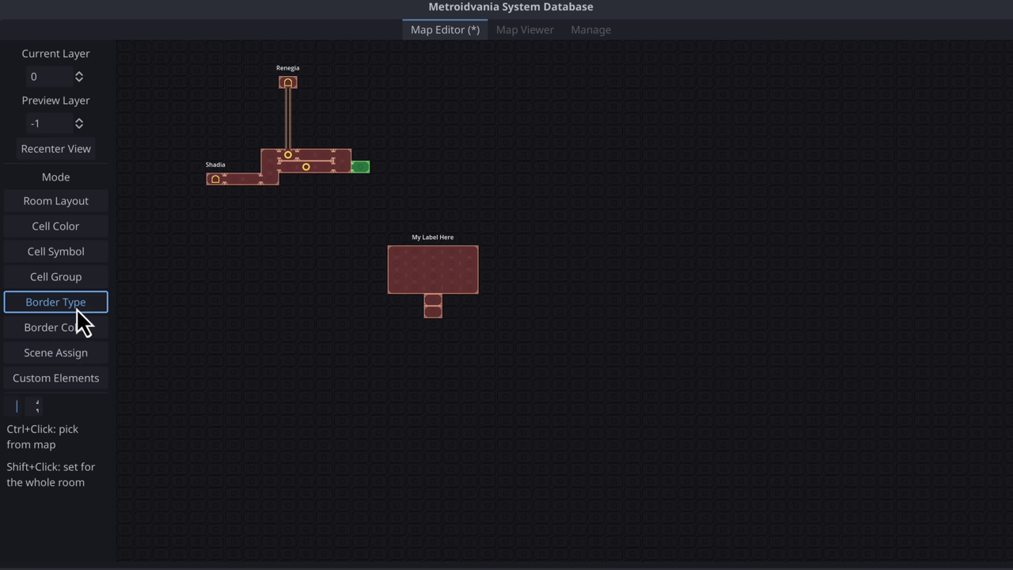
pyautogui.click(434, 296)
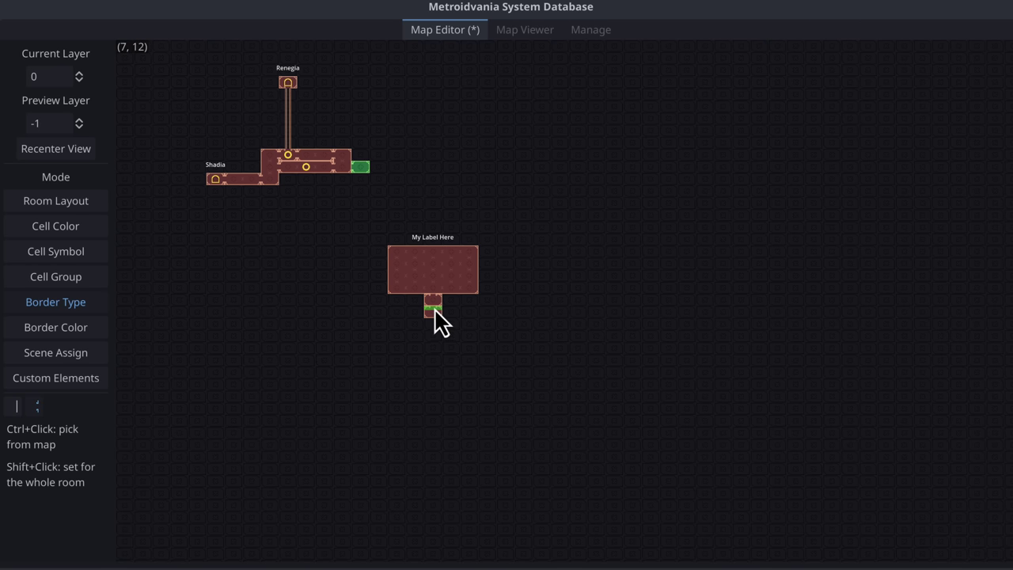
pyautogui.click(435, 307)
pyautogui.click(439, 300)
# - Open the general settings of the Metroidvania System database for editing
pyautogui.click(587, 30)
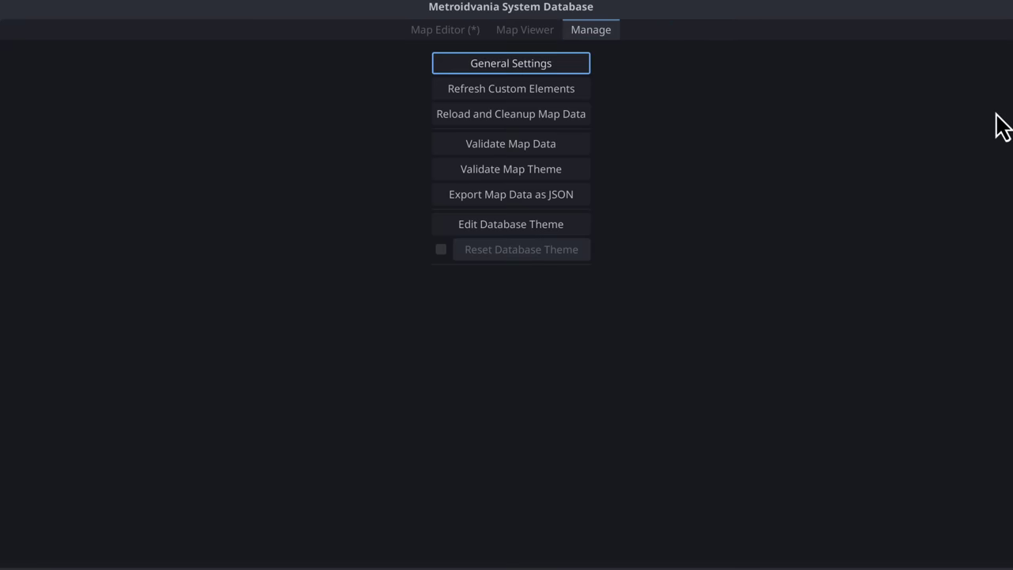
pyautogui.click(445, 31)
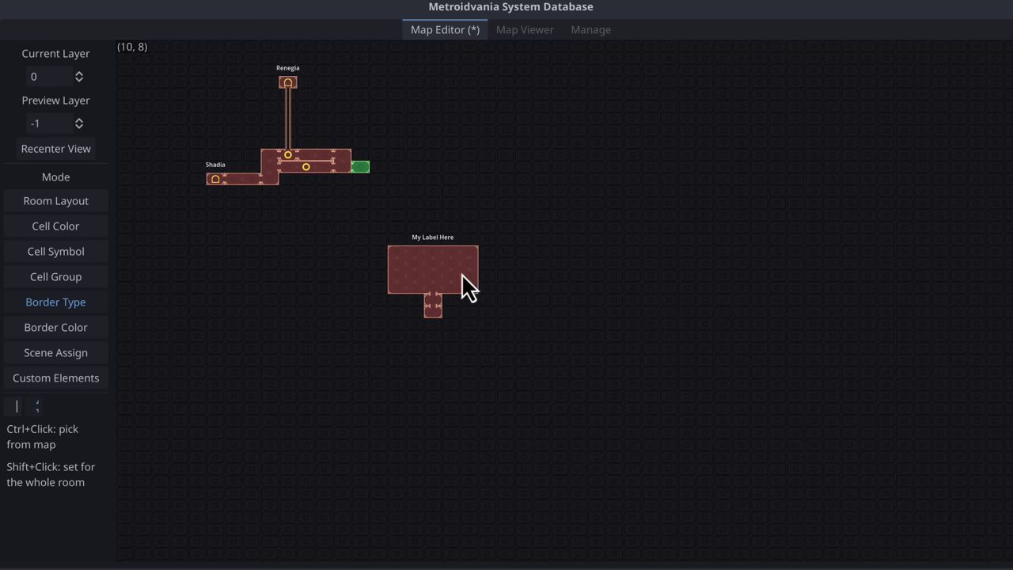
pyautogui.click(592, 32)
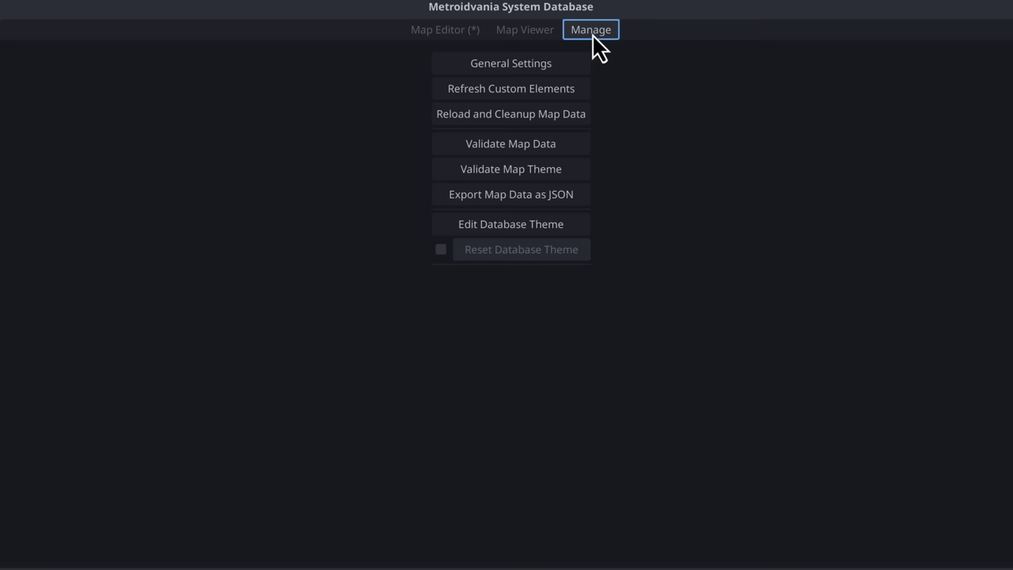
pyautogui.click(542, 64)
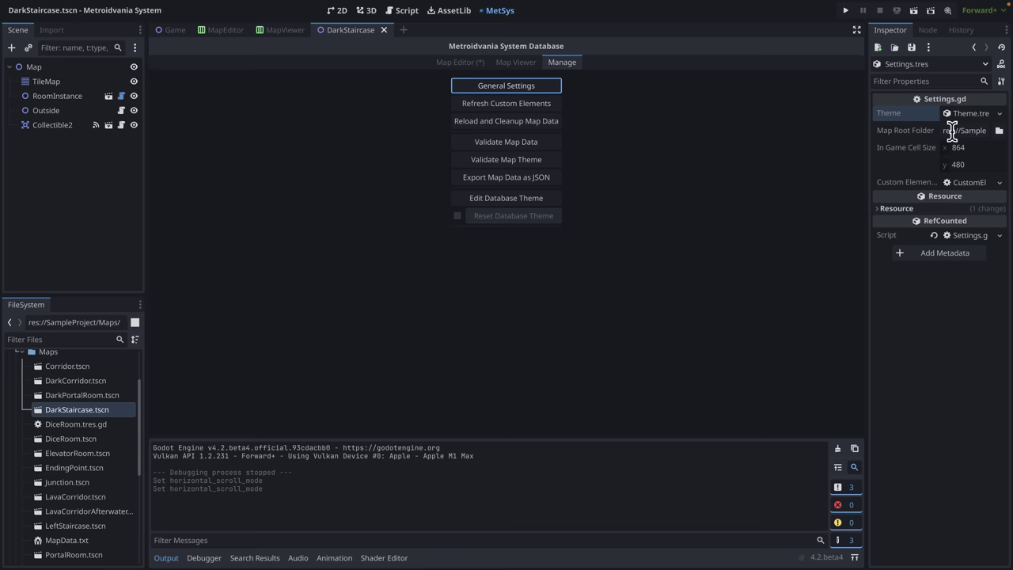
# - Load Theme.tres from addons/MetroidvaniaSystem/Themes/BS as the map theme, and view the map with it
pyautogui.click(999, 113)
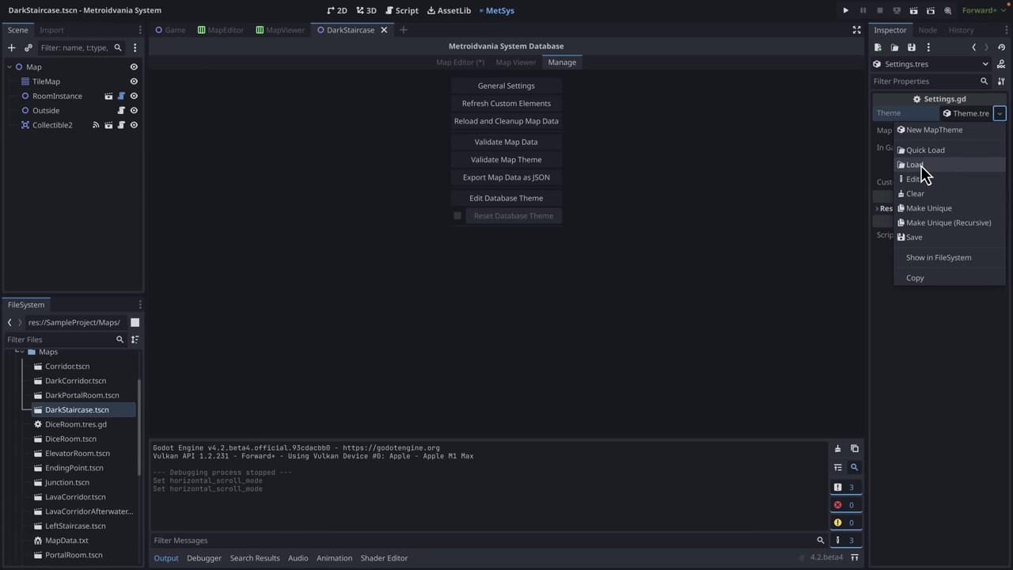
pyautogui.click(915, 165)
pyautogui.doubleClick(345, 169)
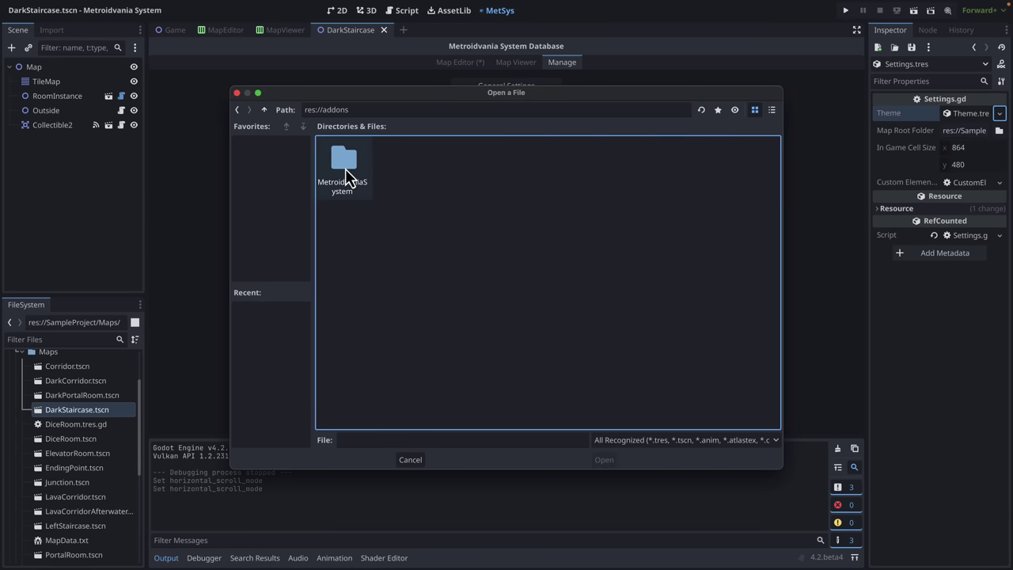
pyautogui.doubleClick(345, 169)
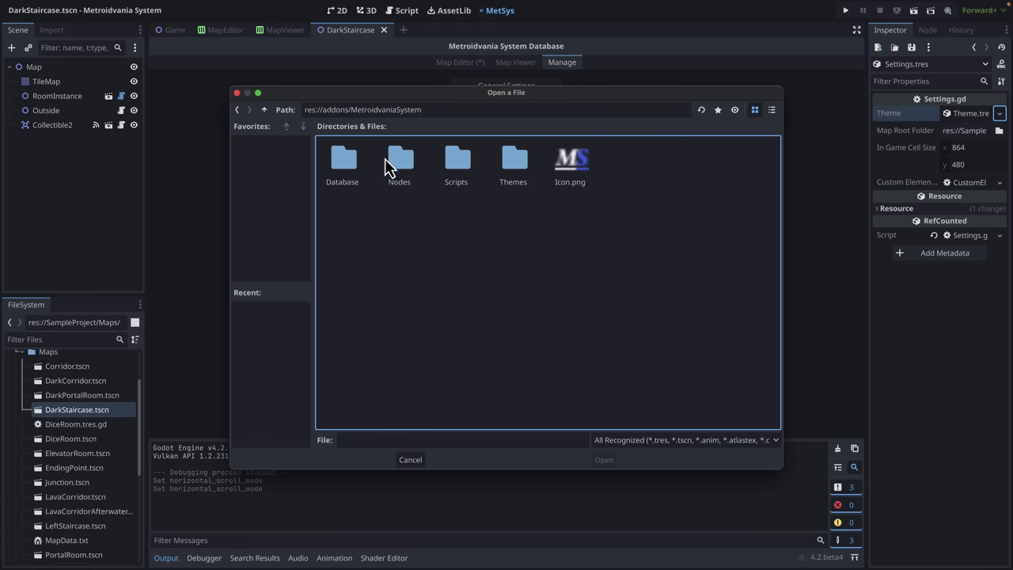
pyautogui.doubleClick(500, 168)
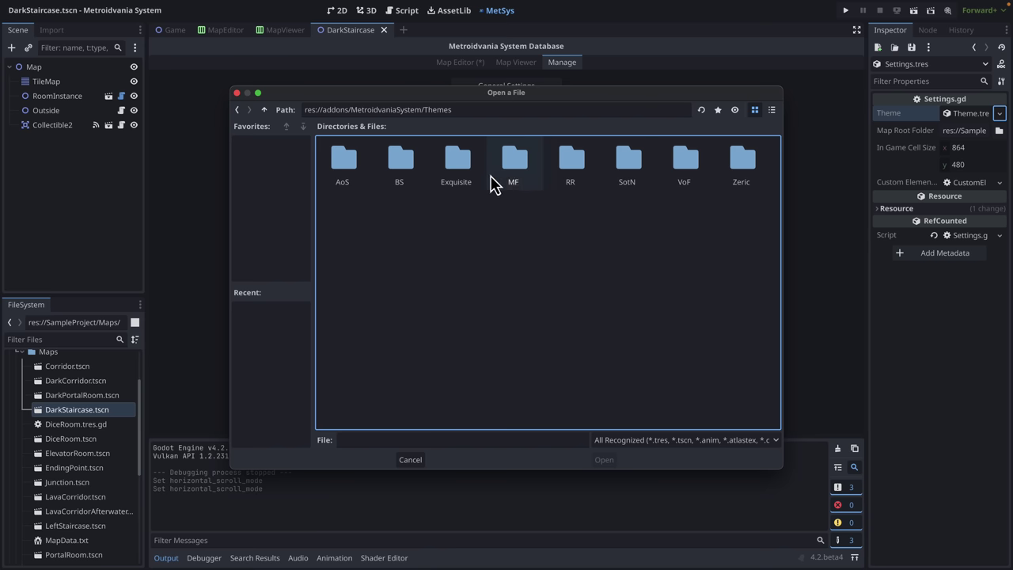
pyautogui.click(402, 169)
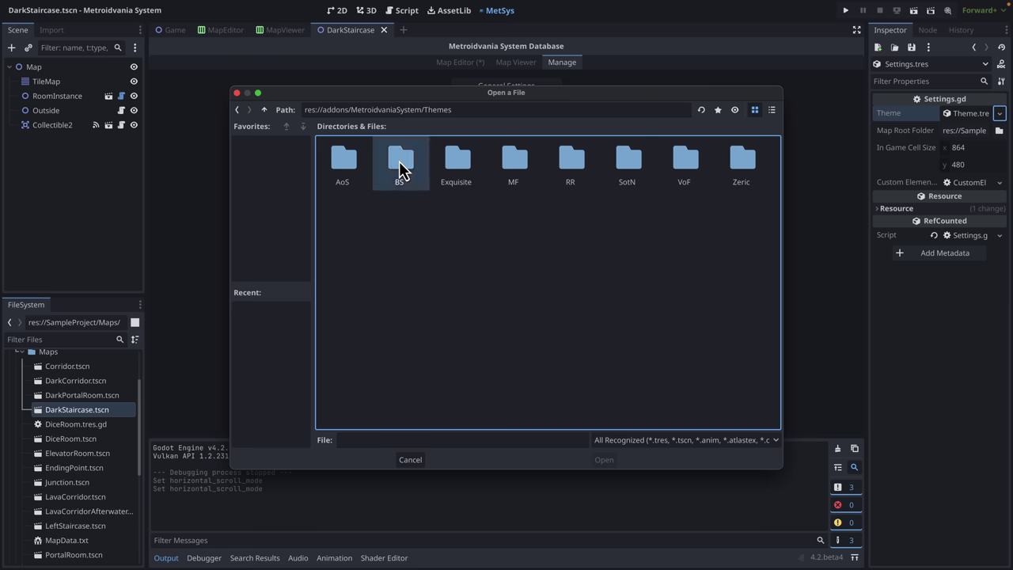
pyautogui.doubleClick(401, 166)
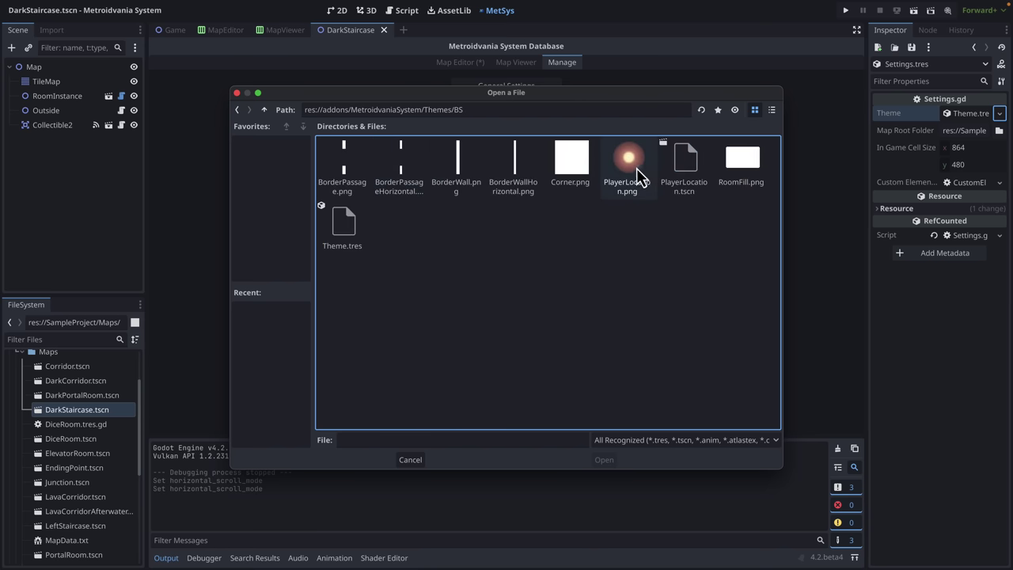
pyautogui.doubleClick(340, 227)
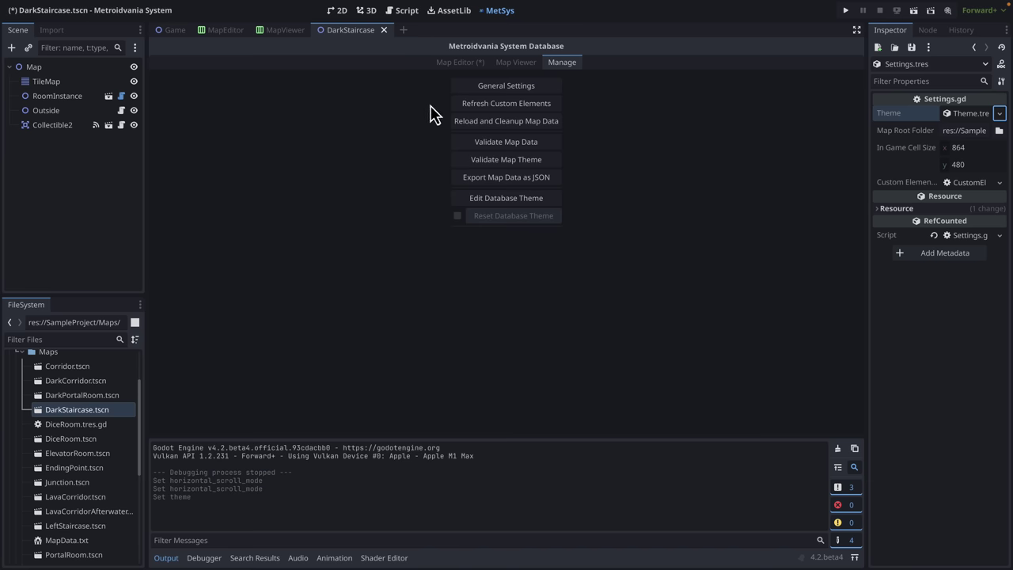
pyautogui.click(458, 63)
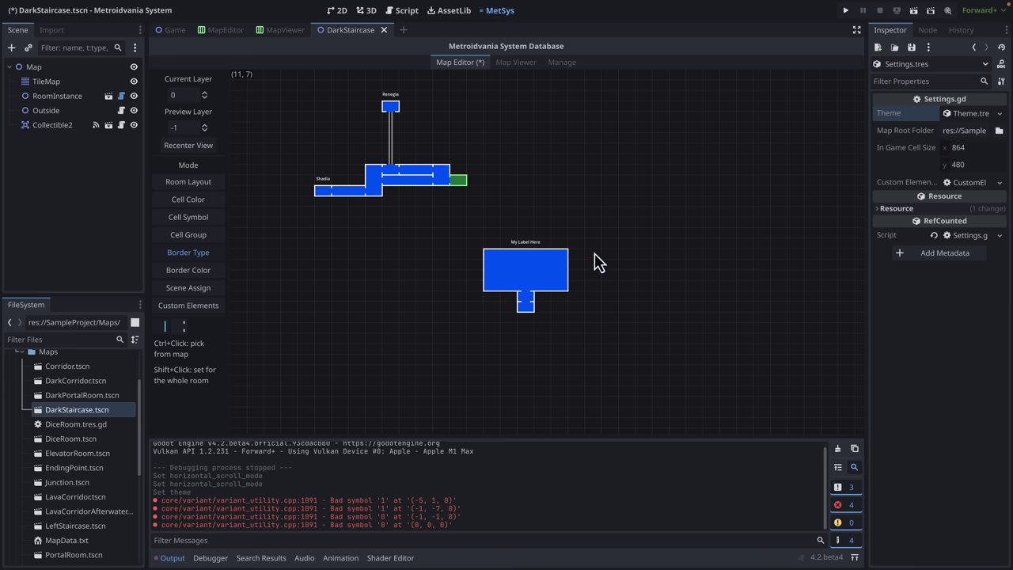
# - Set the map theme's default center color to the dark crimson b14861
pyautogui.click(979, 117)
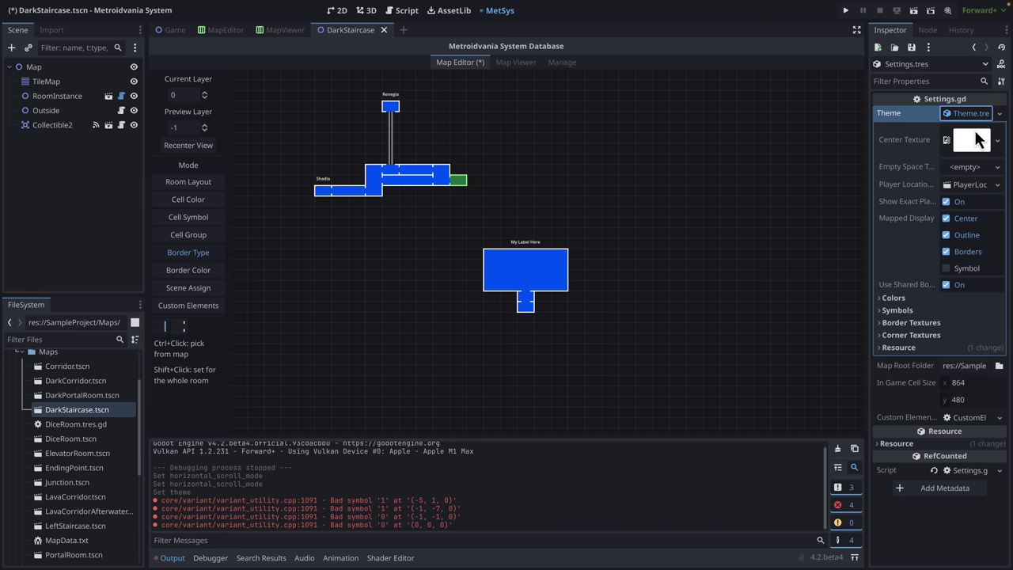
pyautogui.click(894, 298)
pyautogui.click(894, 376)
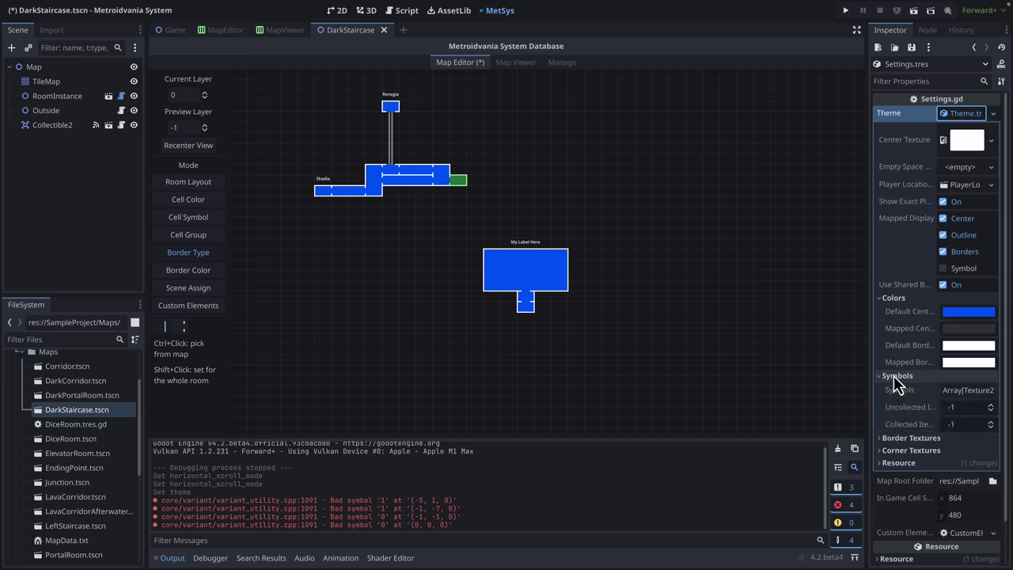
pyautogui.click(956, 313)
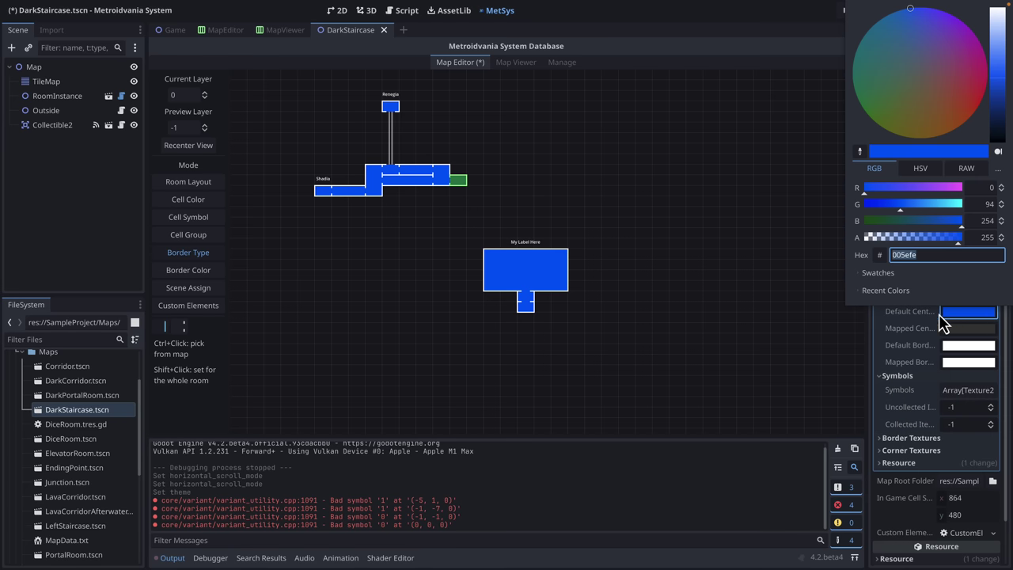
pyautogui.moveTo(934, 106); pyautogui.dragTo(962, 79)
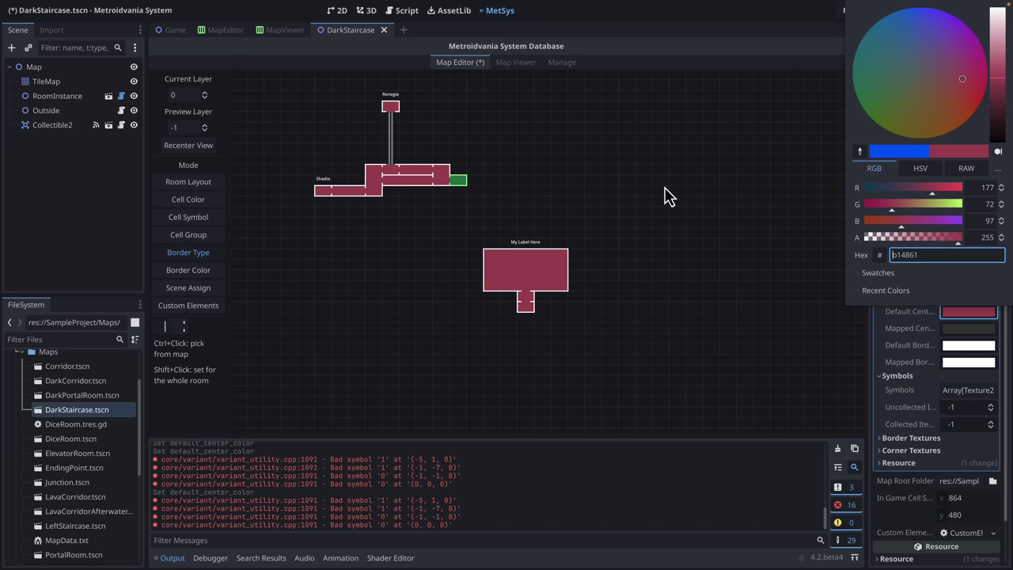
# - Validate the map data of the Metroidvania System database
pyautogui.click(560, 65)
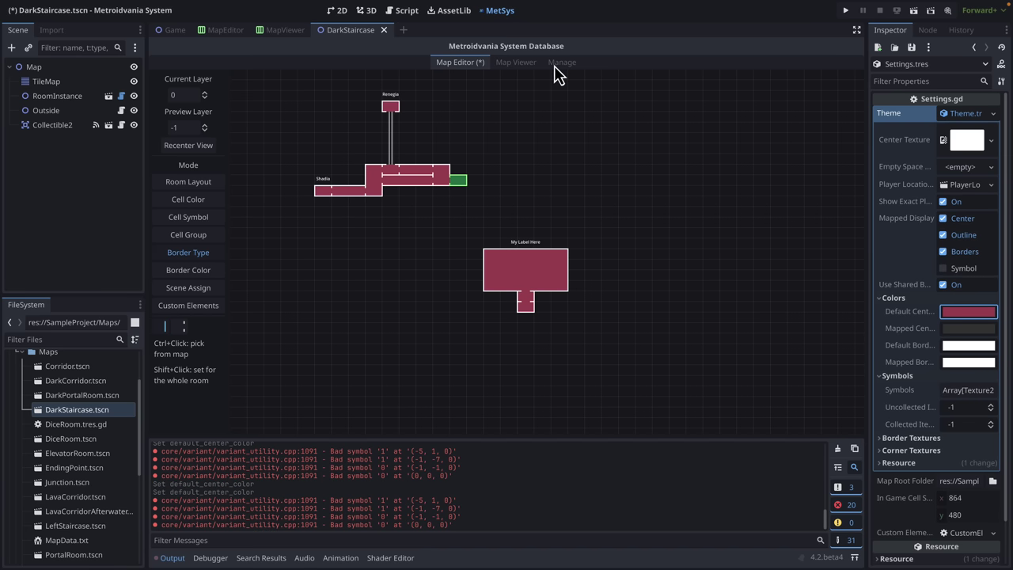
pyautogui.click(557, 66)
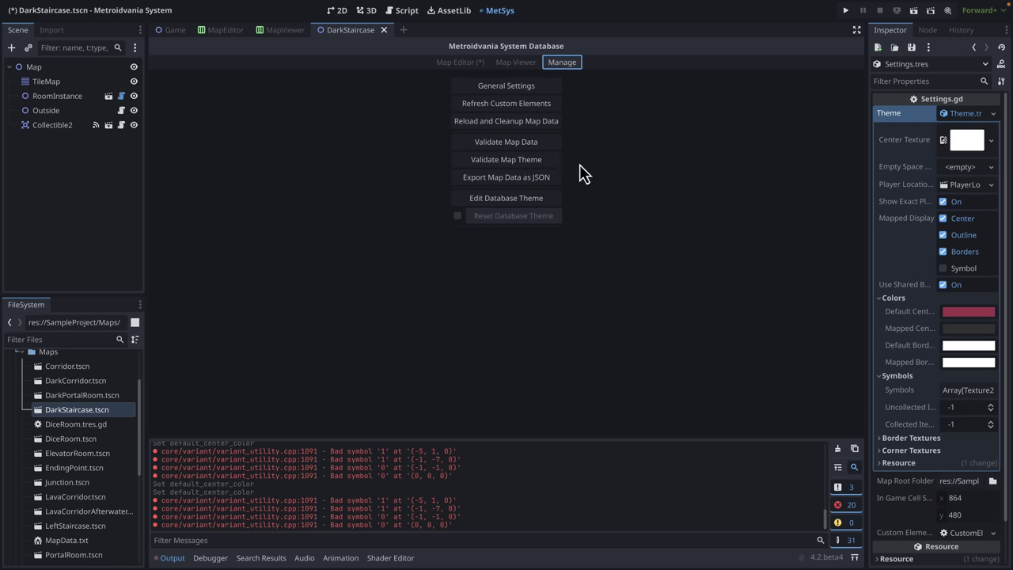
pyautogui.click(496, 146)
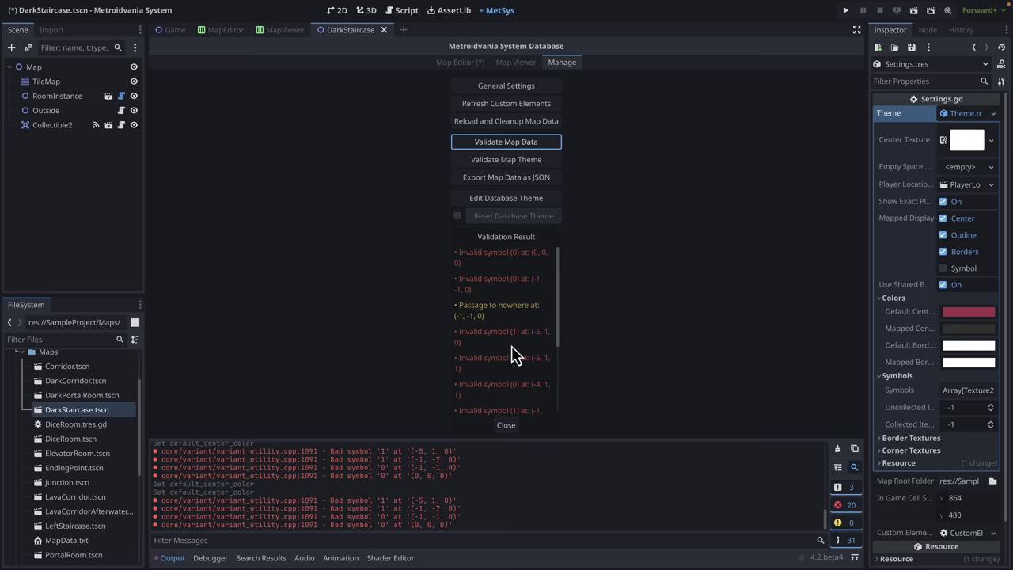
# - Review the map data validation results, and reload and clean up the map data of the database
pyautogui.scroll(-3, 512, 323)
pyautogui.scroll(3, 513, 323)
pyautogui.scroll(-3, 506, 316)
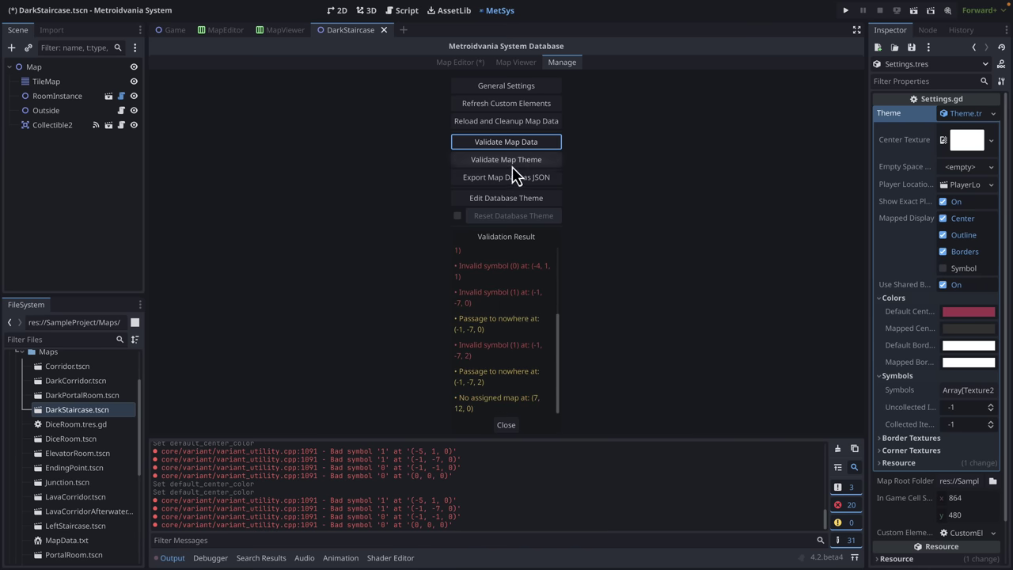
pyautogui.click(516, 122)
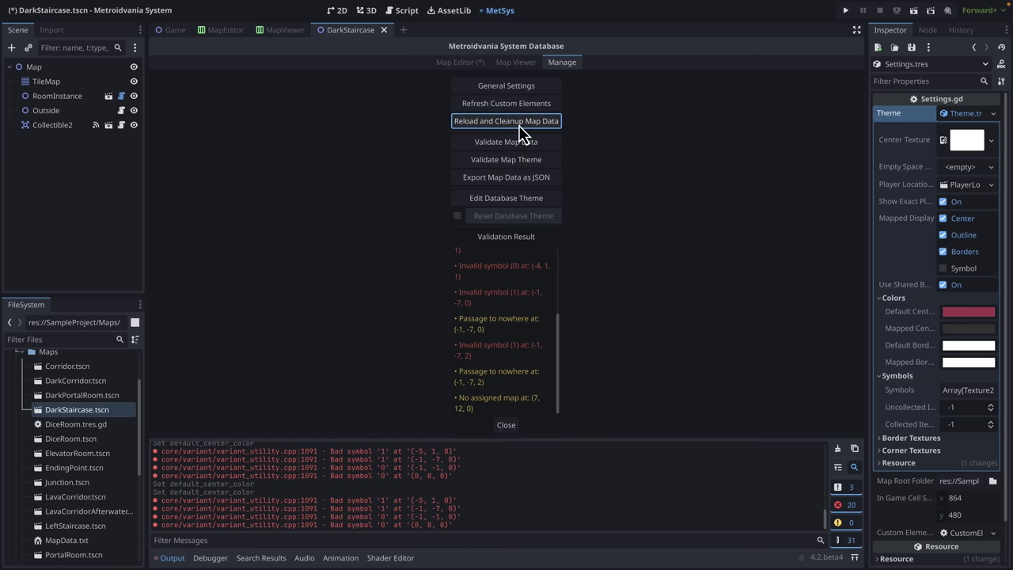
# - Open the JSON export of the map data and cancel it without saving a file
pyautogui.click(518, 176)
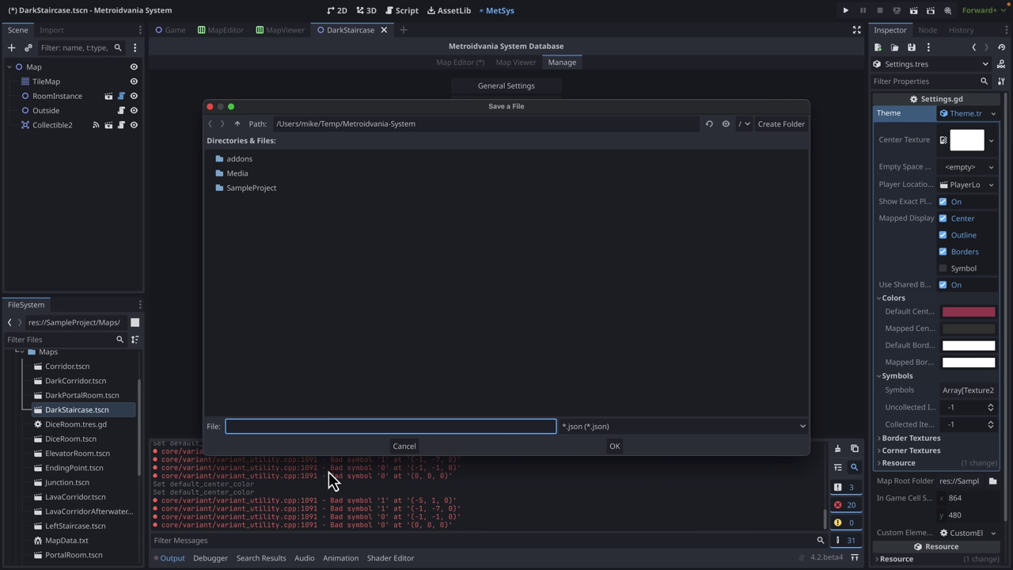
pyautogui.click(404, 447)
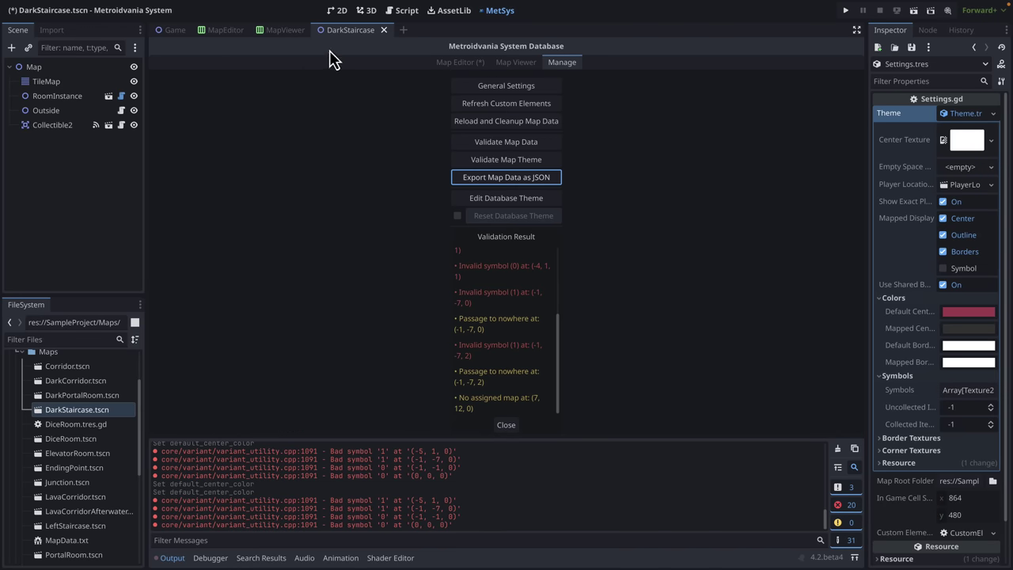
# - Examine the MapViewer.gd script, from its variables and ready function to the overlay drawing code
pyautogui.click(408, 12)
pyautogui.scroll(-15, 422, 215)
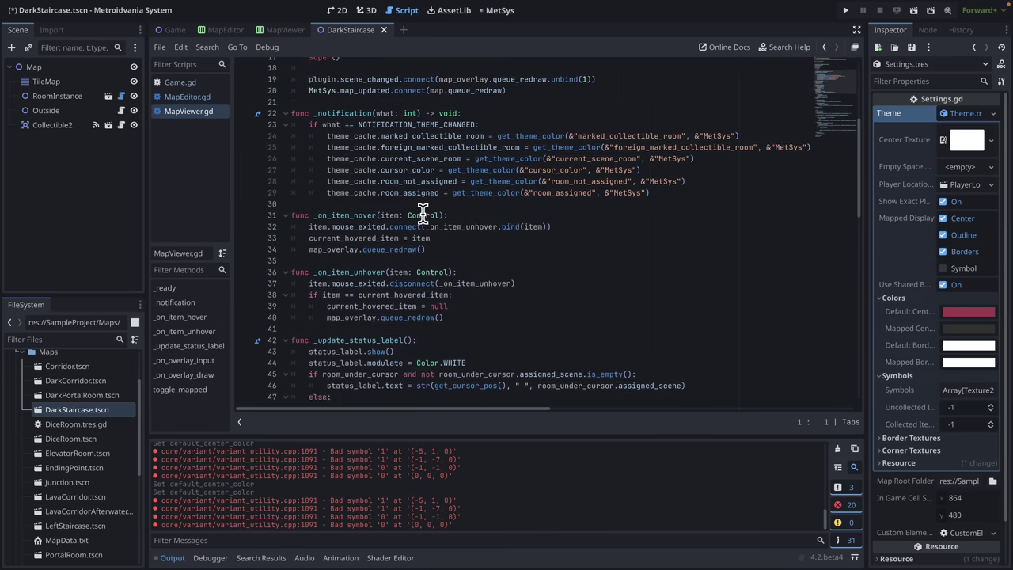
pyautogui.scroll(7, 423, 214)
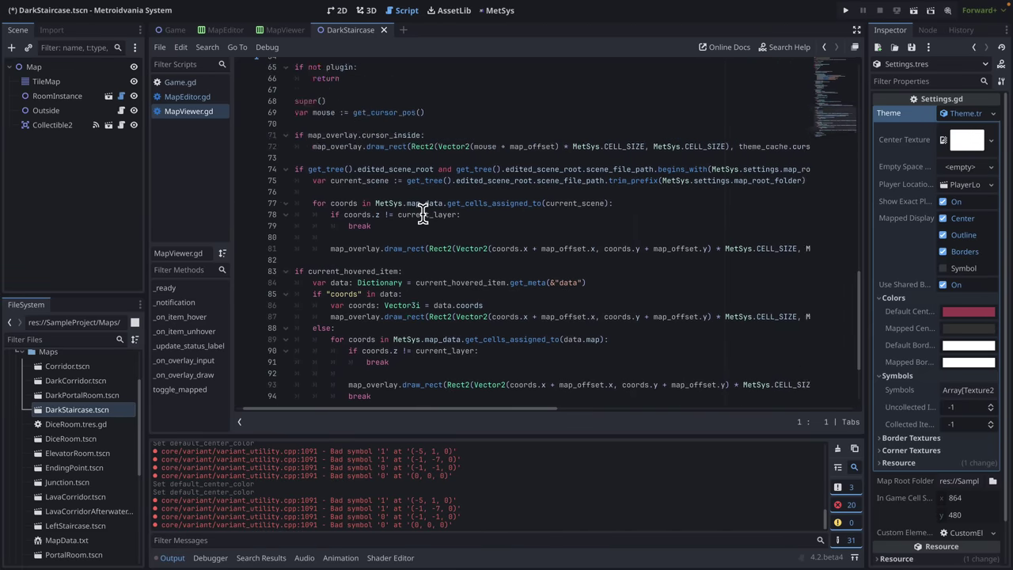
pyautogui.scroll(9, 422, 214)
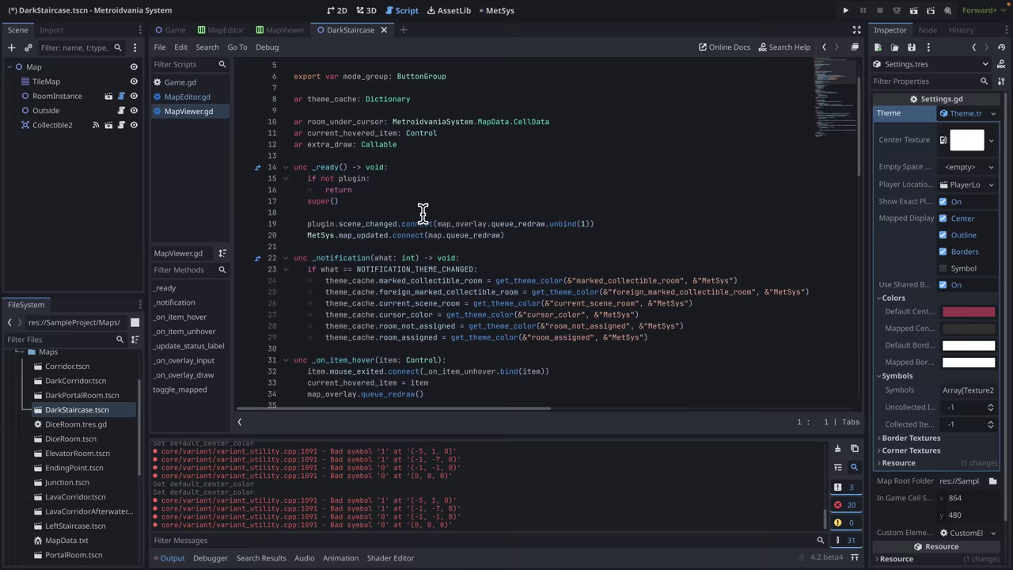
pyautogui.scroll(-1, 422, 214)
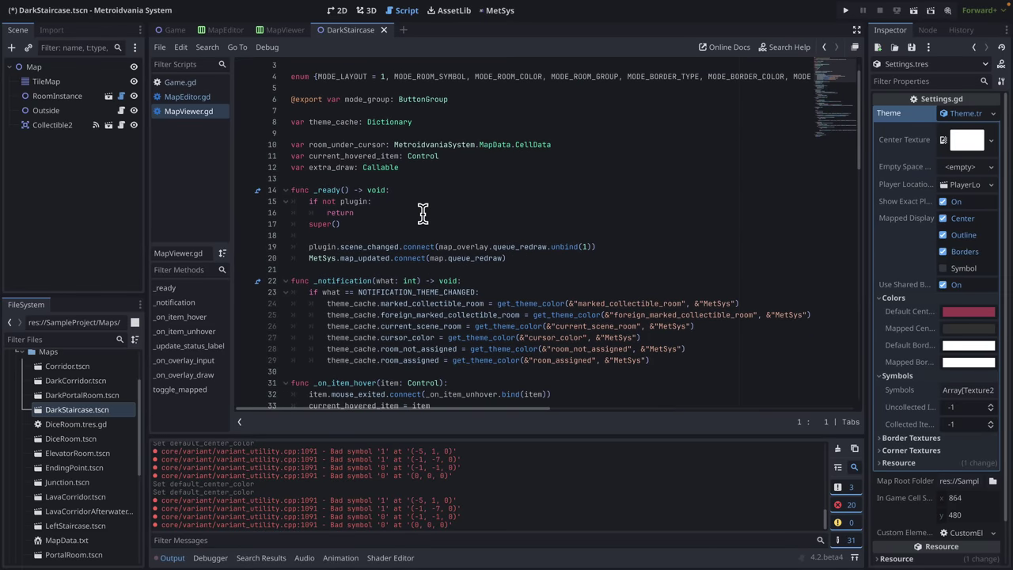
# - Examine the Game.gd script for its MetSys calls that handle save data, room transitions, map loading and player position tracking
pyautogui.click(177, 83)
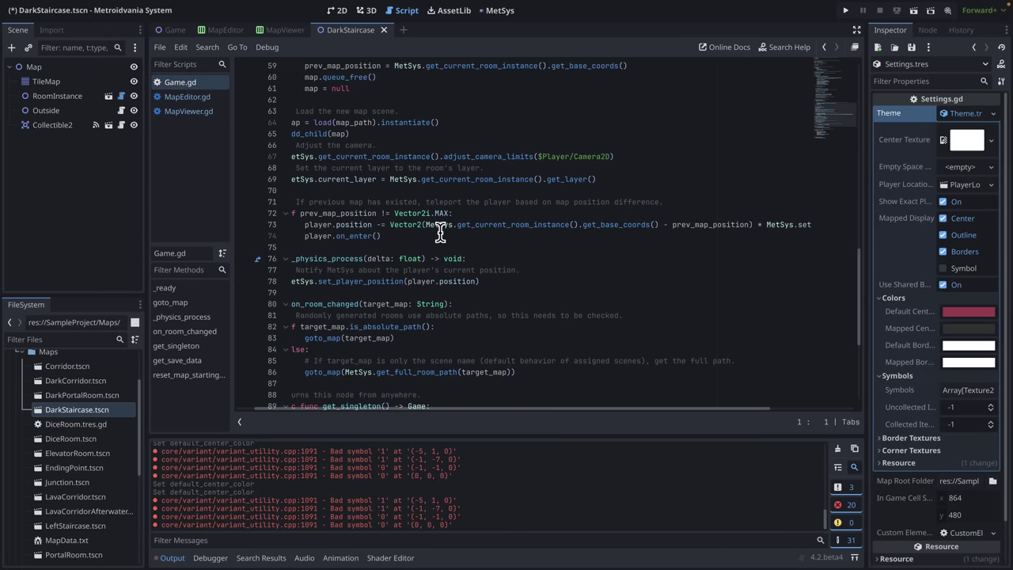
pyautogui.scroll(12, 440, 230)
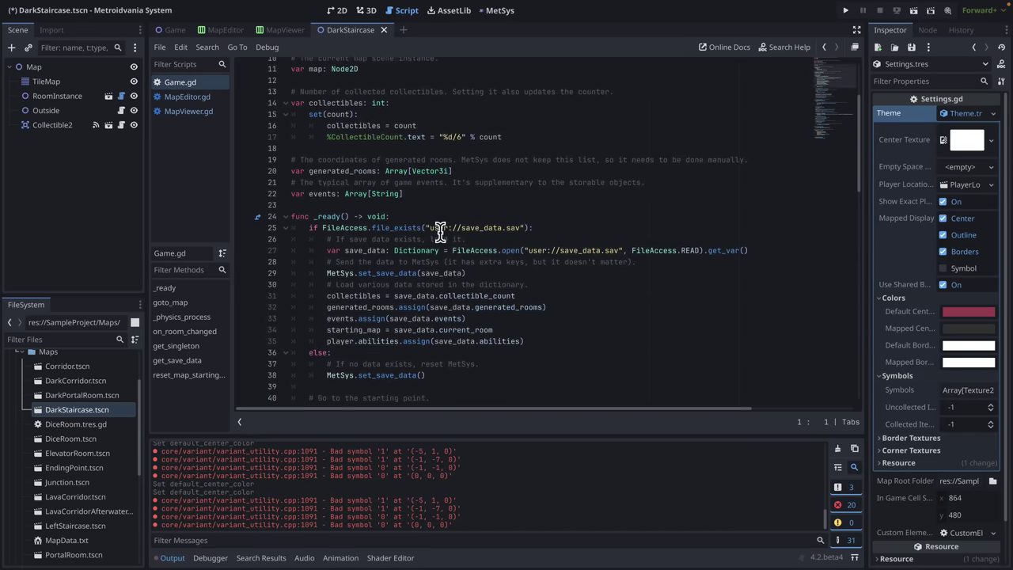
pyautogui.scroll(-3, 440, 230)
pyautogui.scroll(-2, 442, 226)
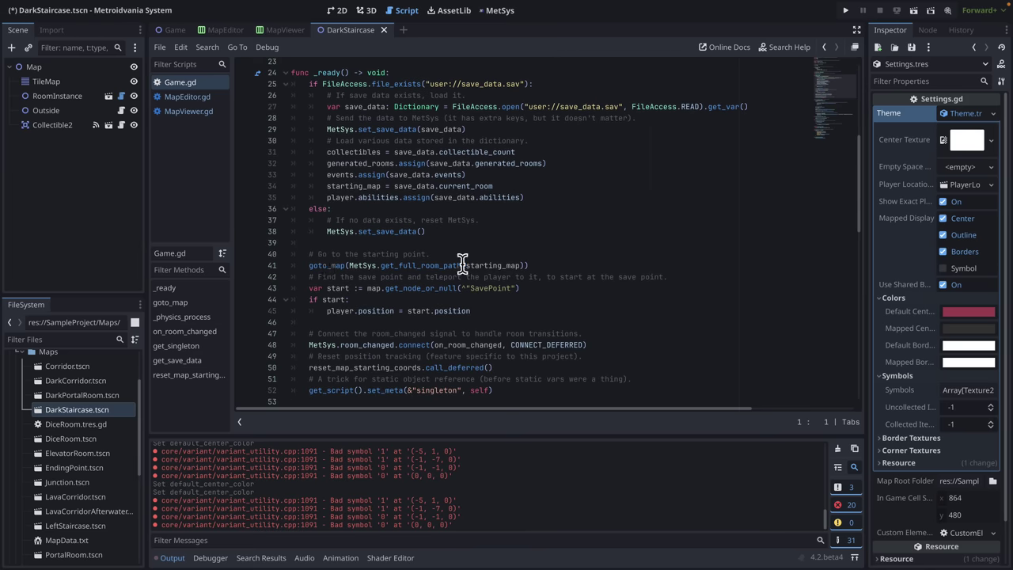
pyautogui.scroll(-4, 459, 277)
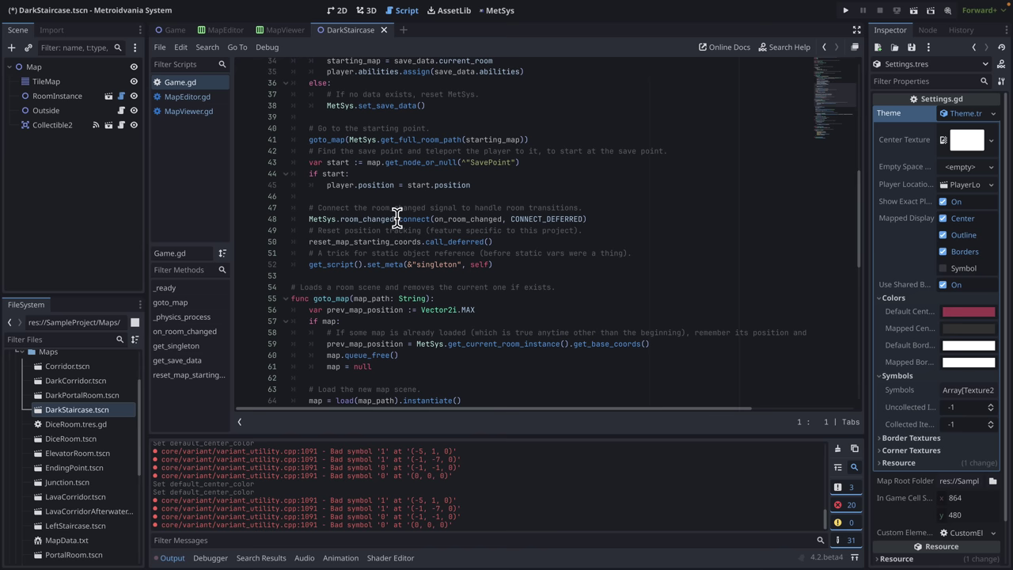
pyautogui.moveTo(397, 219); pyautogui.dragTo(332, 221)
pyautogui.doubleClick(328, 221)
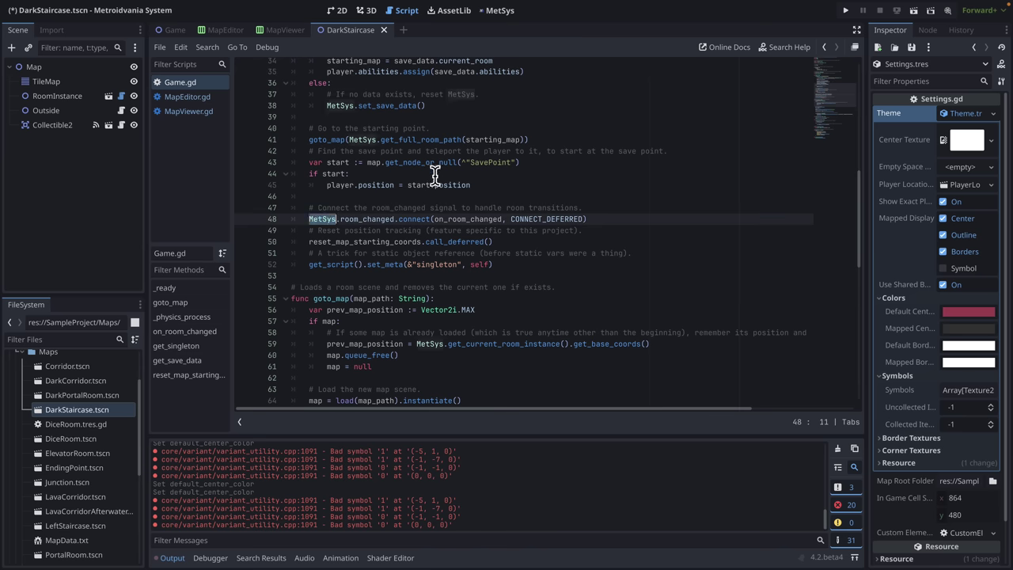
pyautogui.scroll(-4, 435, 174)
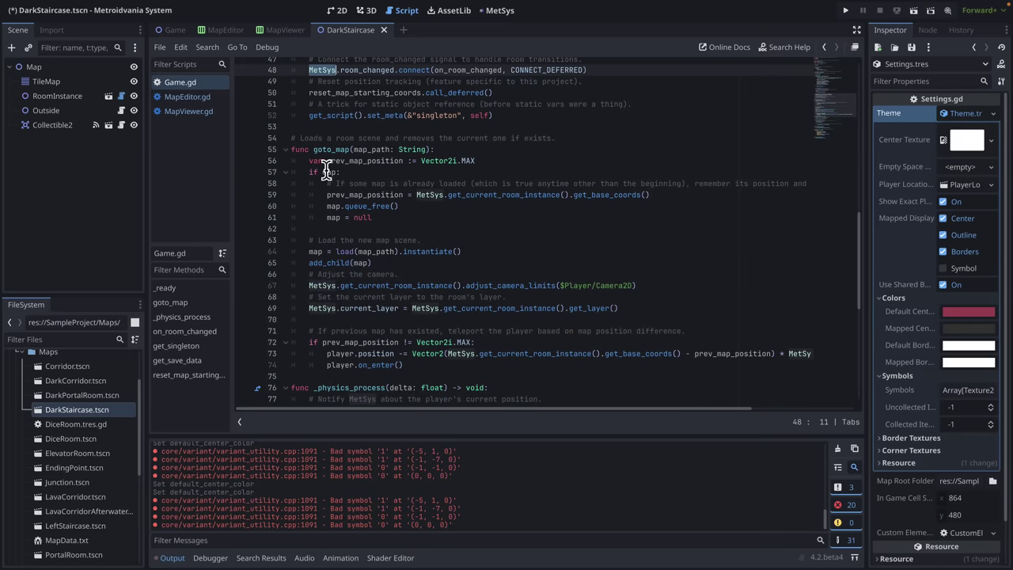
pyautogui.scroll(-2, 409, 207)
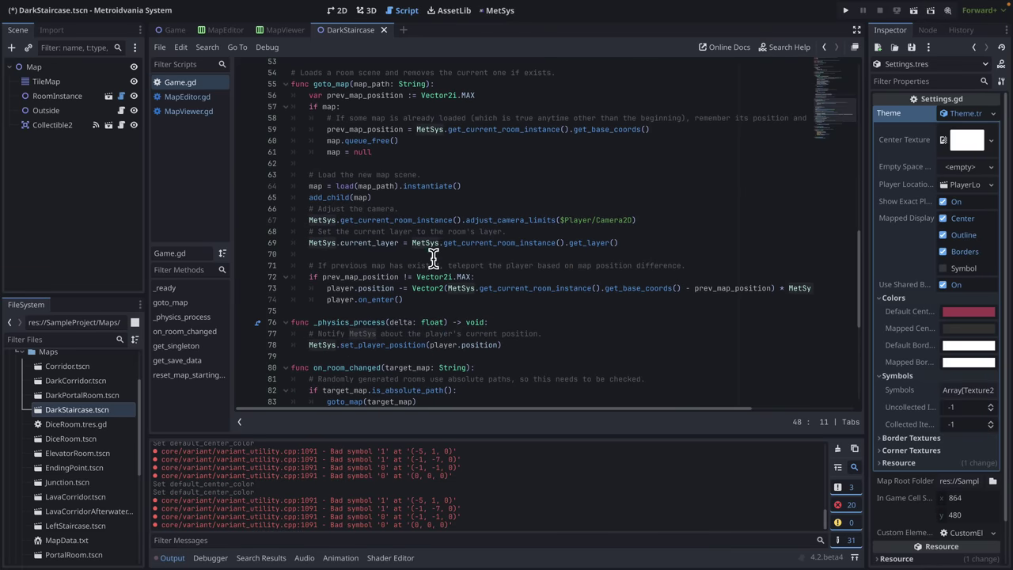
pyautogui.scroll(-1, 434, 245)
pyautogui.scroll(-6, 443, 232)
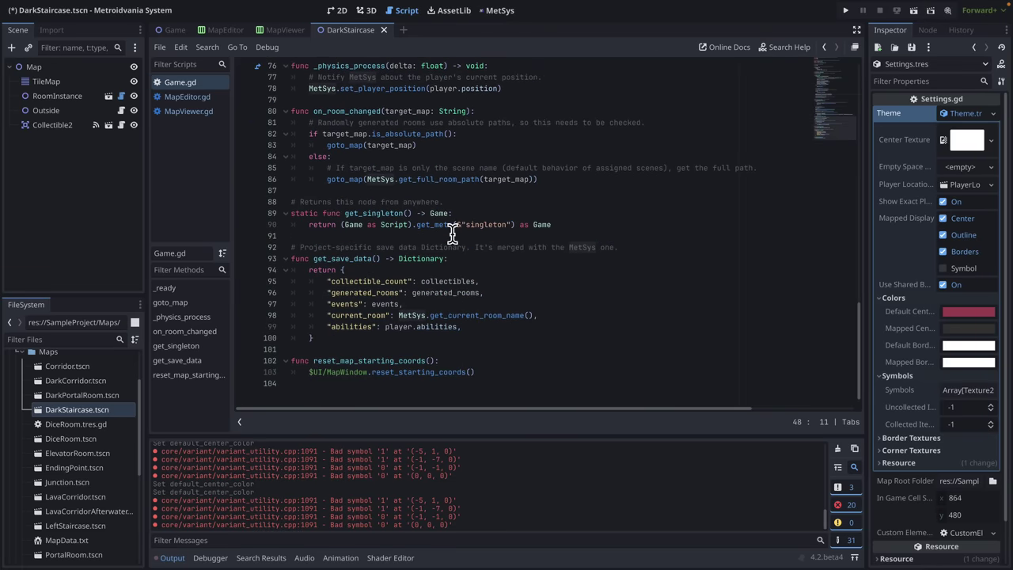
pyautogui.scroll(10, 452, 230)
pyautogui.scroll(15, 452, 233)
pyautogui.scroll(-20, 452, 233)
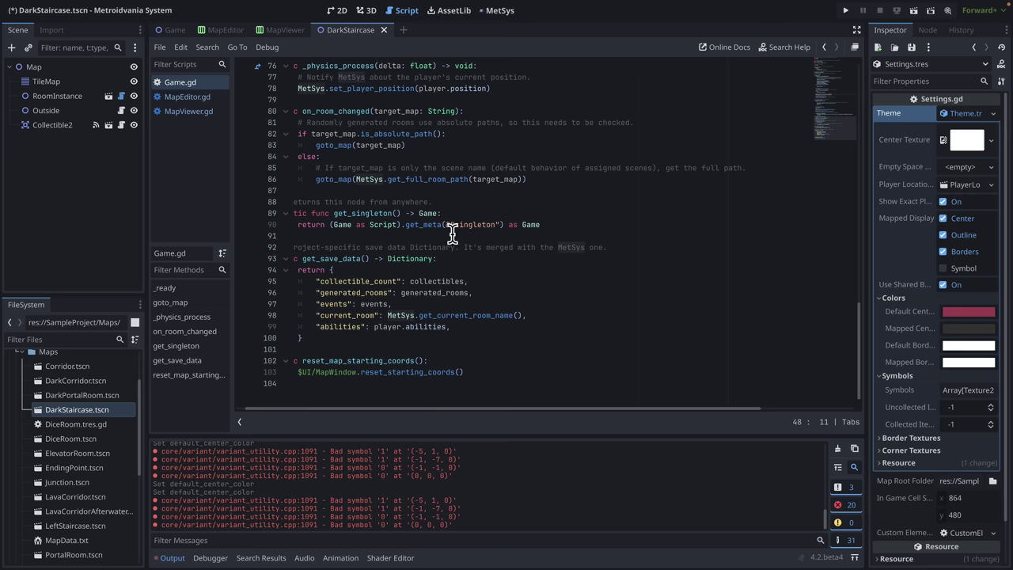
# - In the map editor's Scene Assign mode, view the scenes available for the LeftStaircase.tscn room without assigning one
pyautogui.click(500, 11)
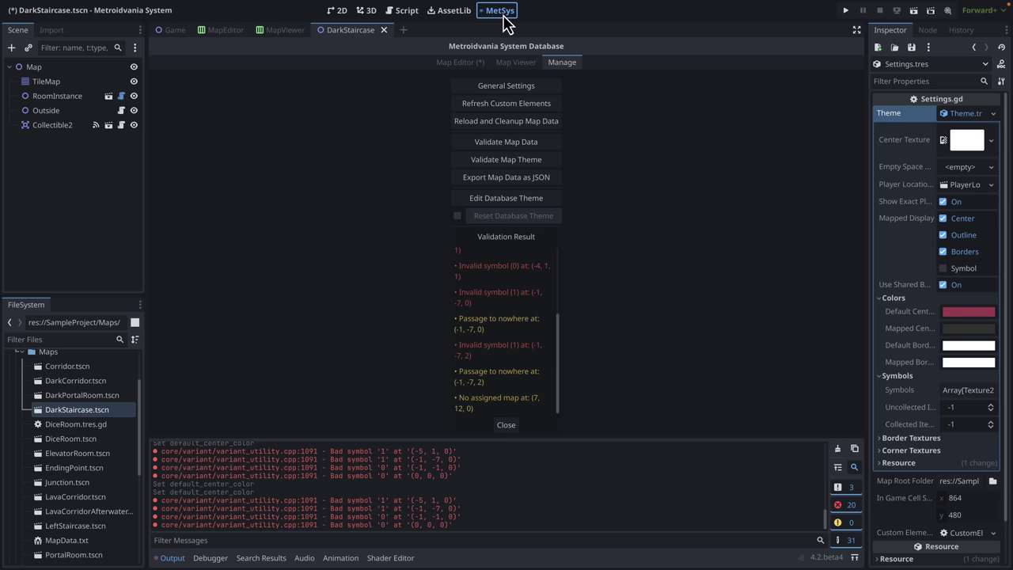
pyautogui.click(462, 63)
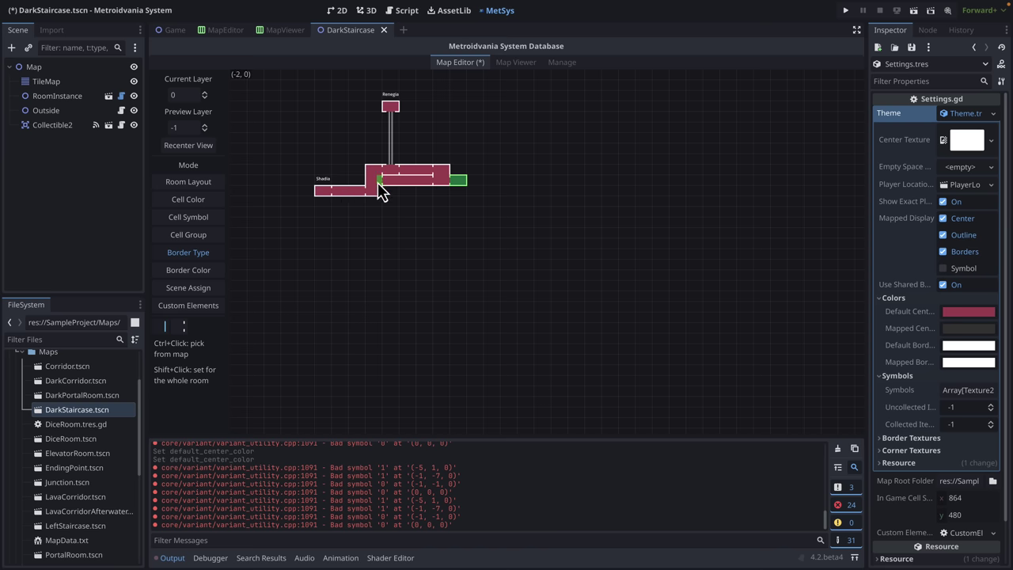
pyautogui.click(201, 289)
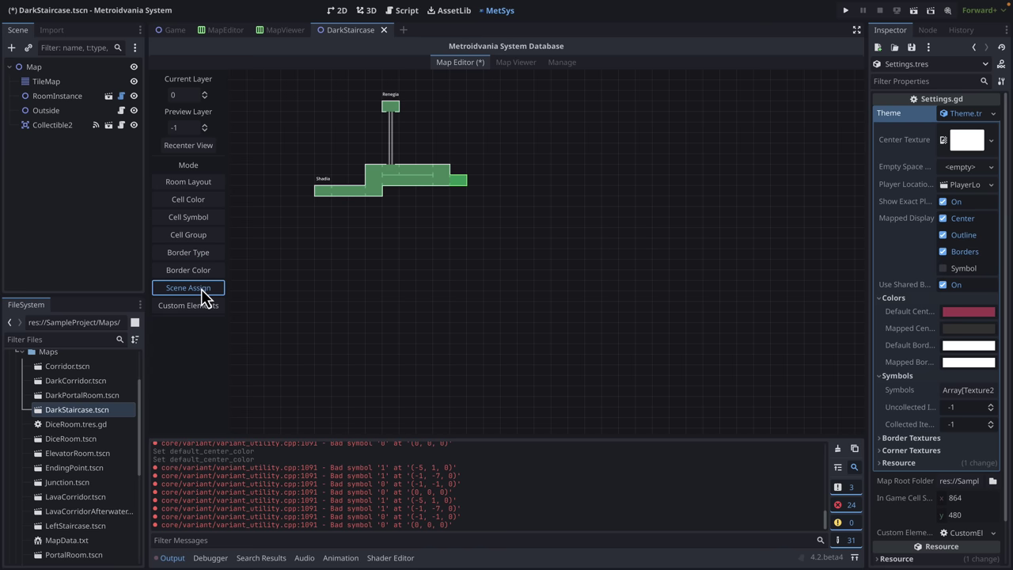
pyautogui.click(380, 203)
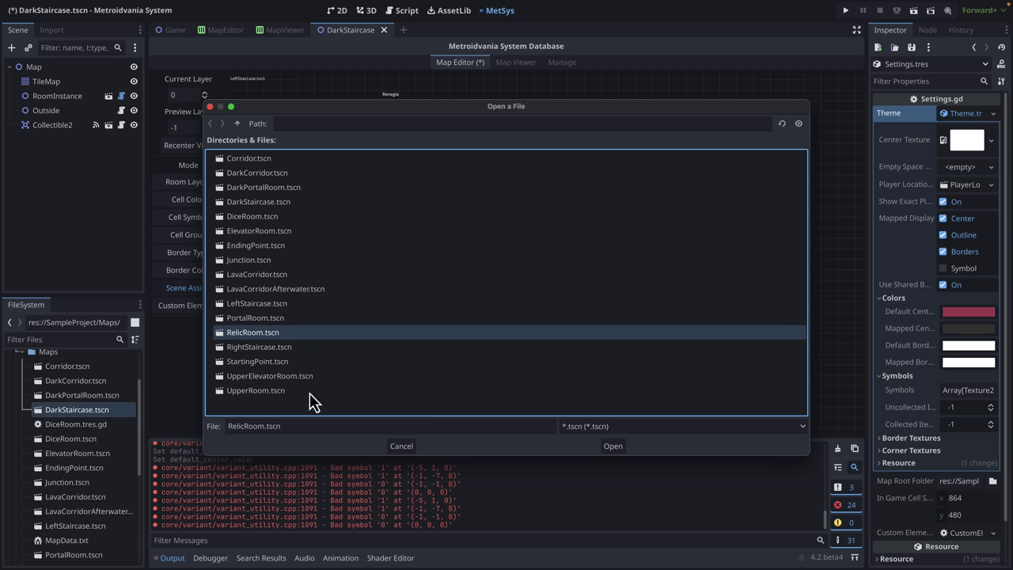
pyautogui.click(406, 448)
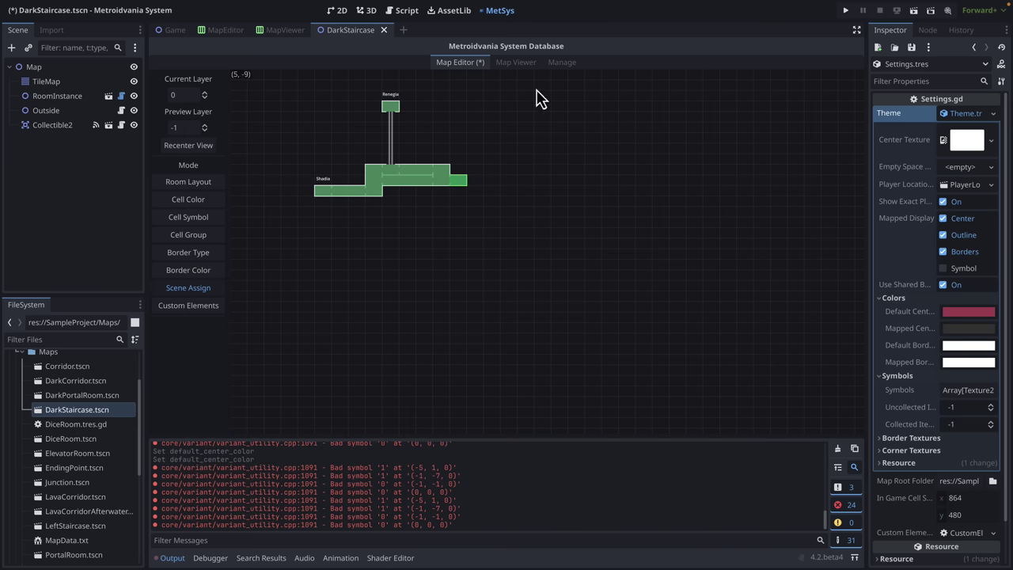
# - Add a new collectible entry to the map viewer's collectible settings
pyautogui.click(527, 64)
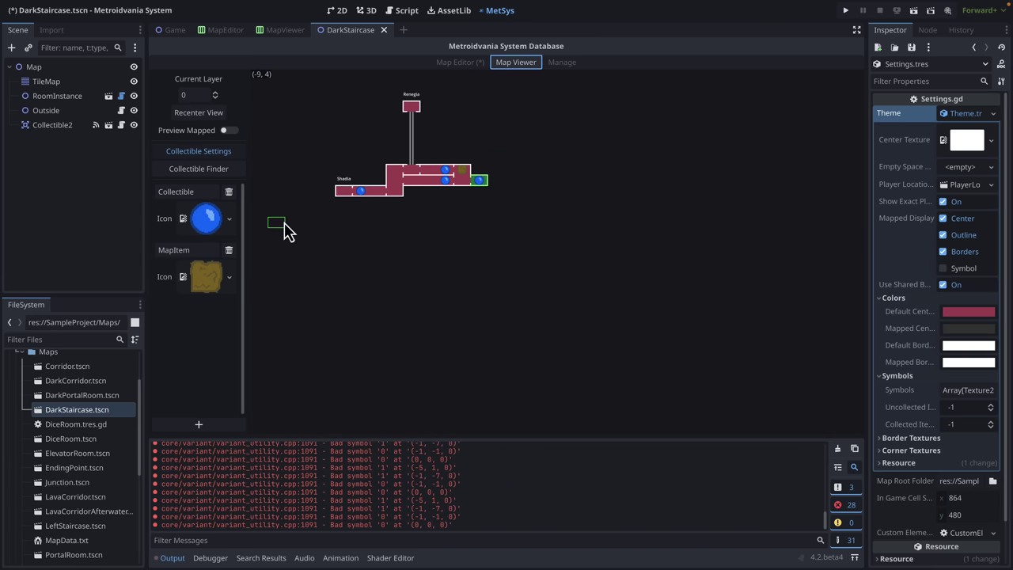
pyautogui.click(198, 426)
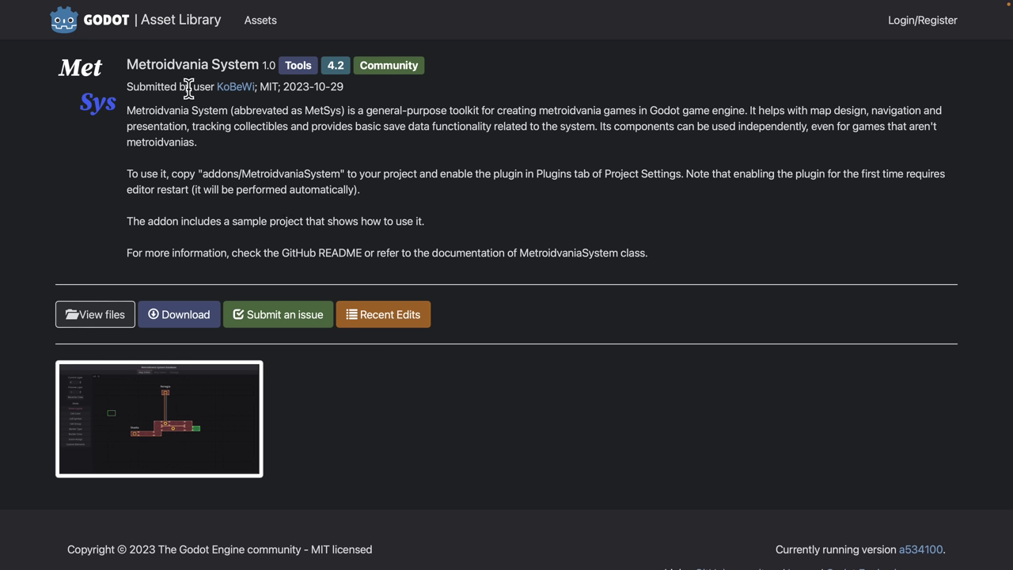
# - Open the Metroidvania System repository files from its Asset Library page and read the README's terminology, feature, map editor and collectible sections
pyautogui.click(92, 316)
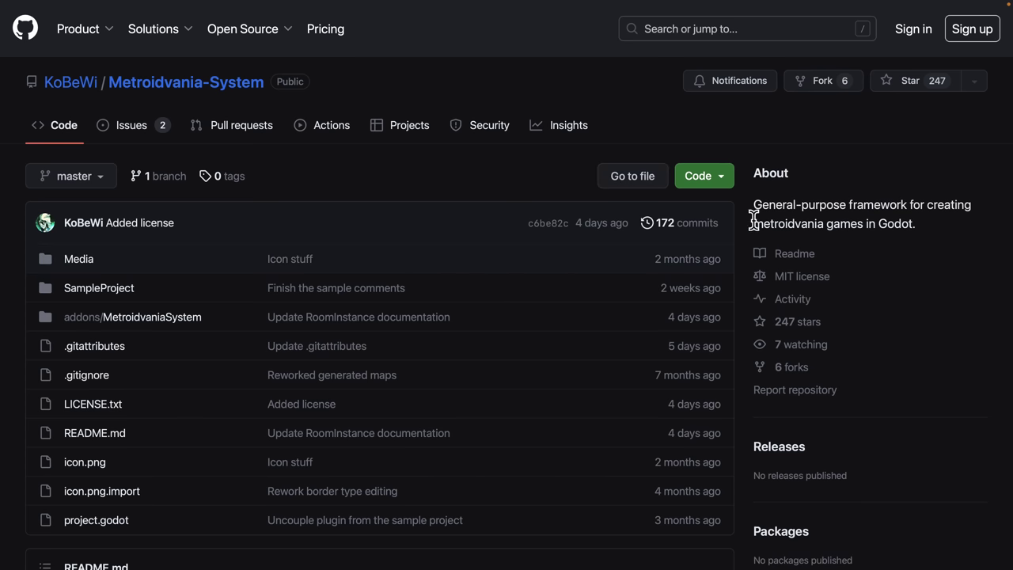
pyautogui.scroll(-10, 753, 218)
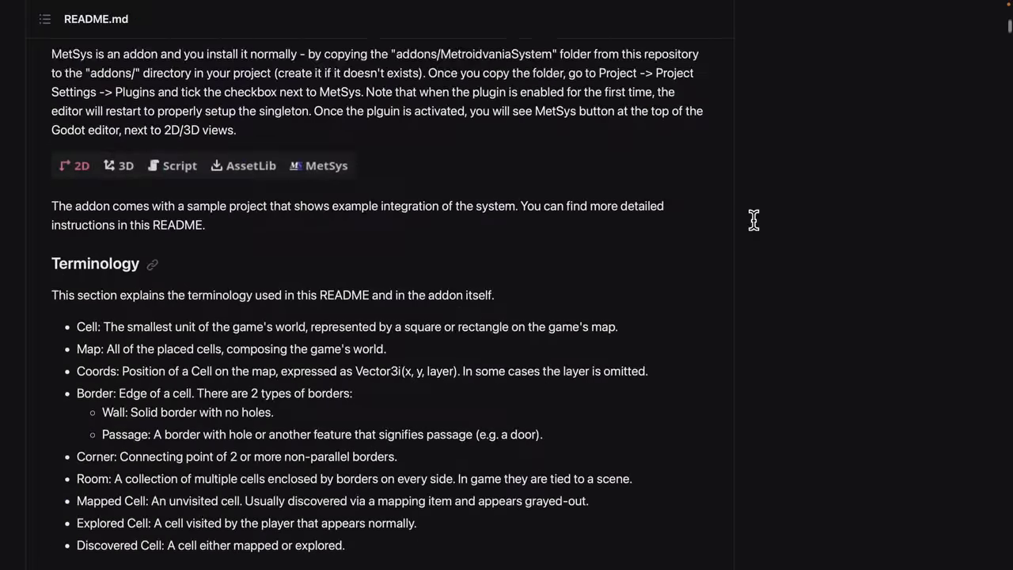
pyautogui.scroll(-15, 447, 287)
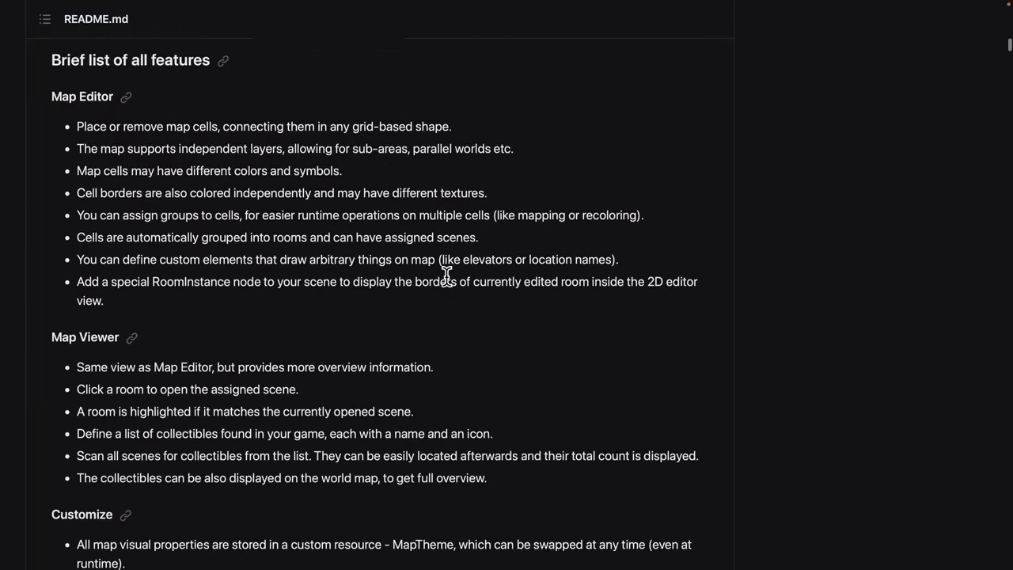
pyautogui.scroll(-15, 448, 287)
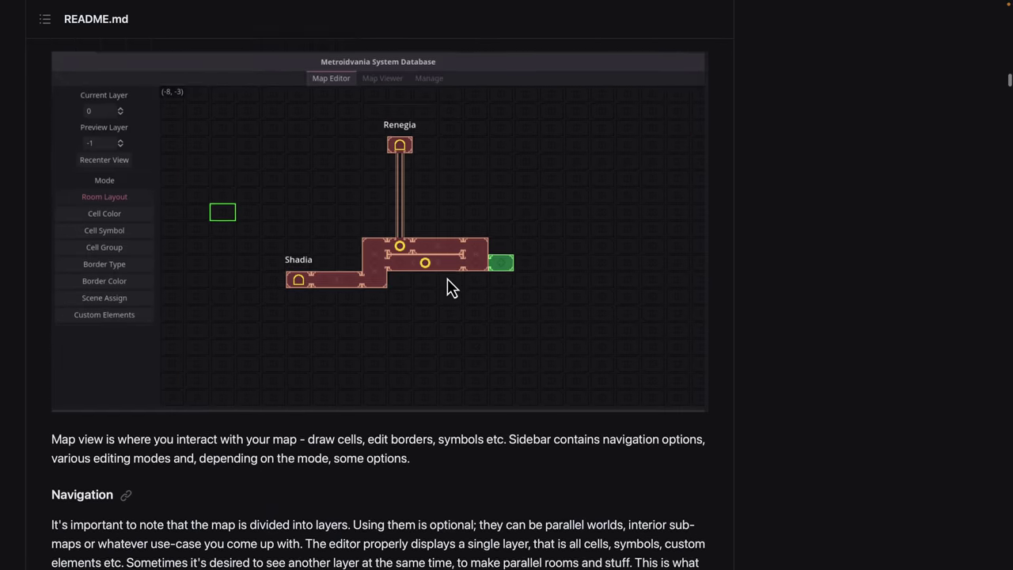
pyautogui.scroll(-15, 447, 287)
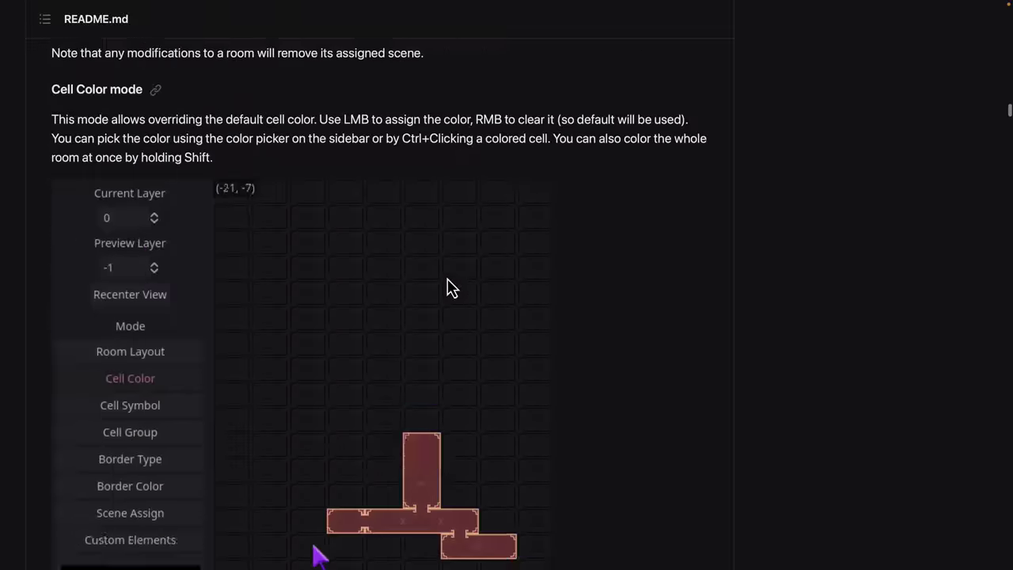
pyautogui.scroll(-20, 448, 285)
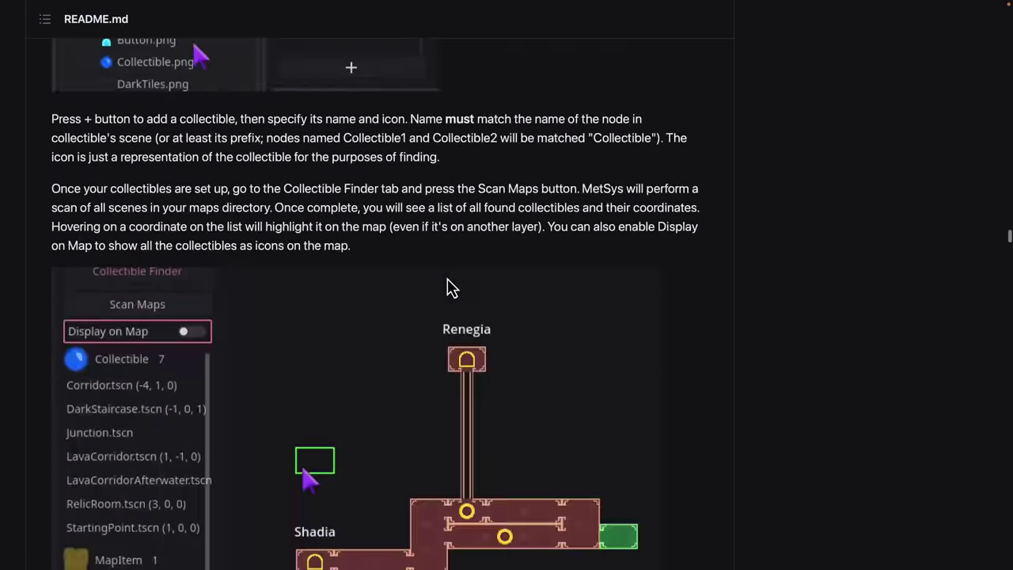
pyautogui.scroll(-20, 447, 287)
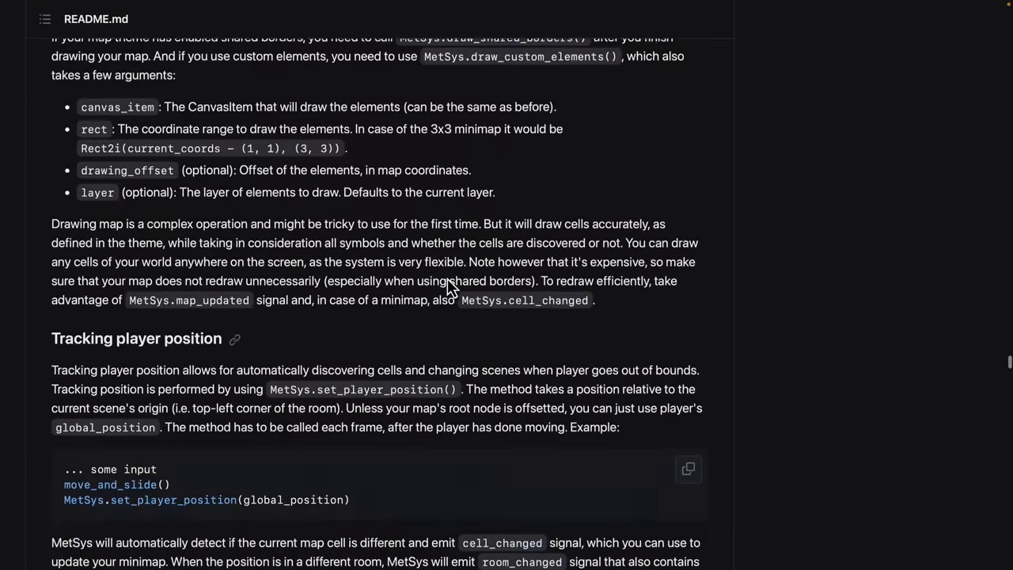
# - Read the README's sections on player position tracking, storable objects, cell overrides and map themes, and switch back to Godot
pyautogui.scroll(2, 168, 181)
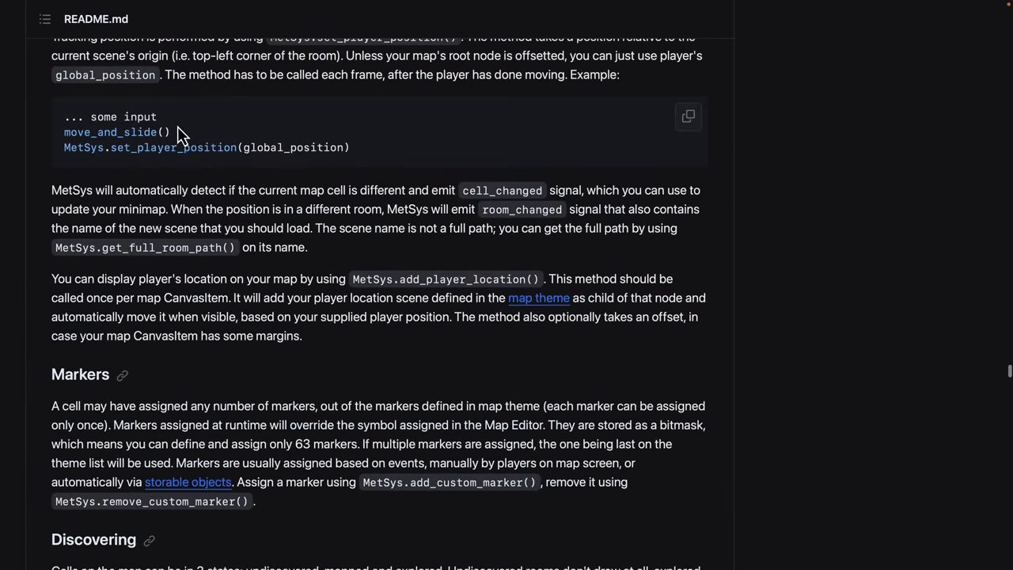
pyautogui.scroll(-15, 265, 145)
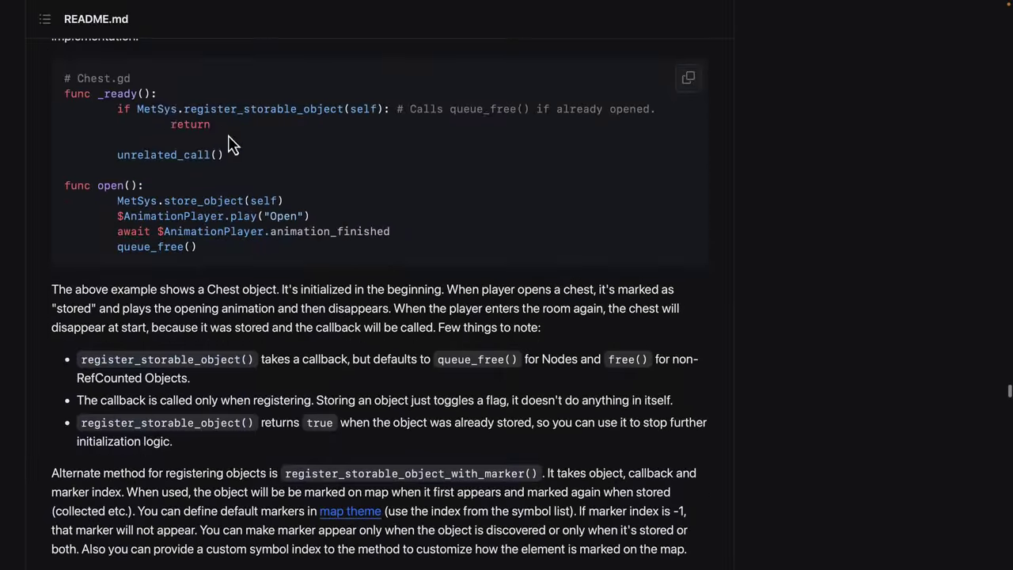
pyautogui.scroll(-20, 267, 237)
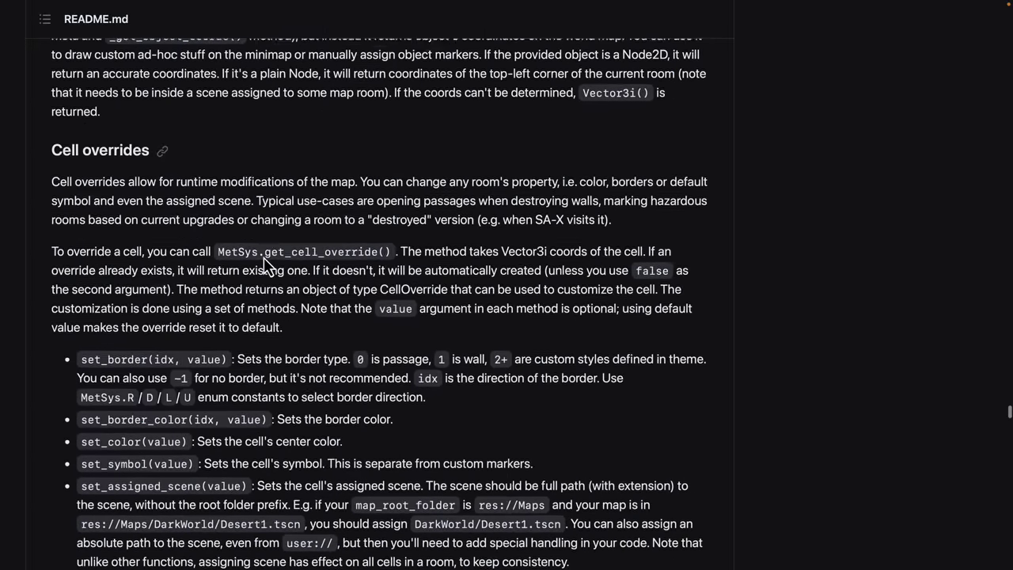
pyautogui.scroll(-20, 263, 257)
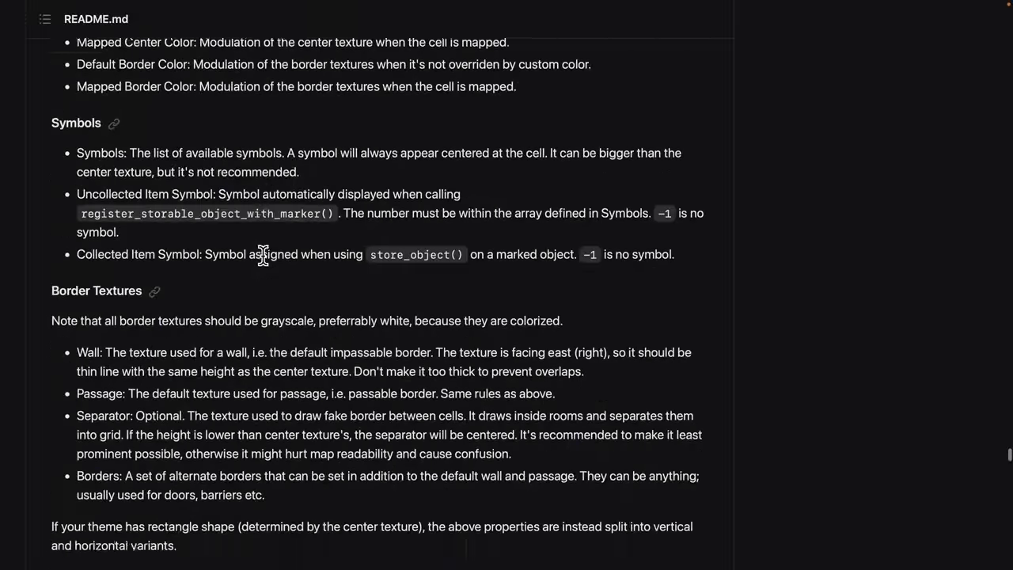
pyautogui.scroll(-20, 263, 257)
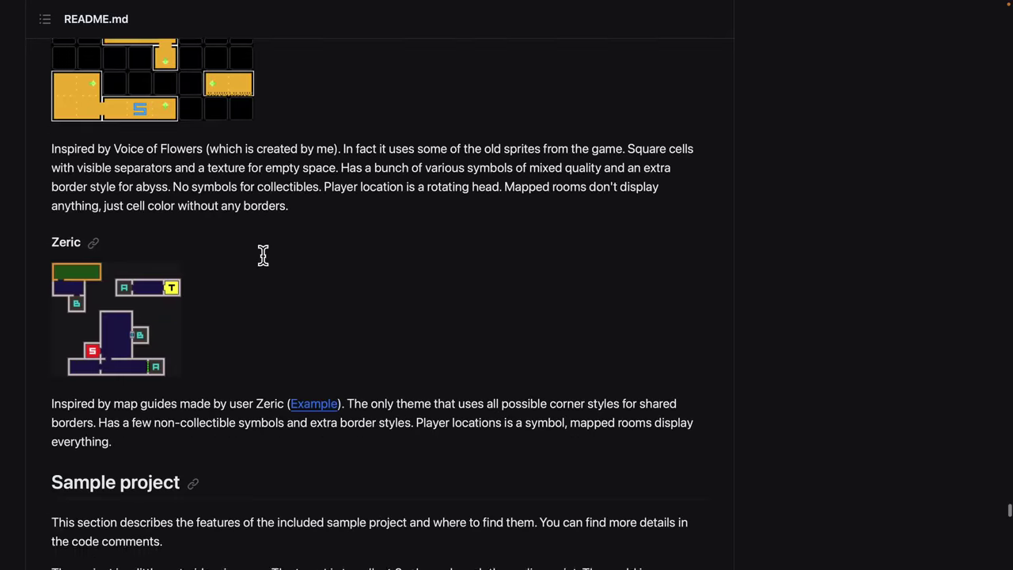
pyautogui.scroll(-3, 263, 257)
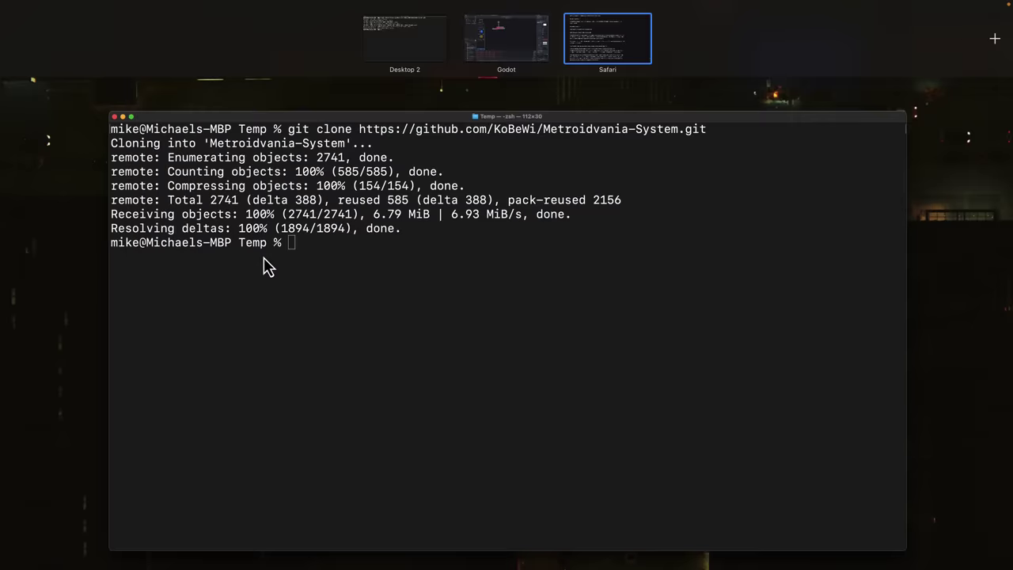
pyautogui.click(516, 39)
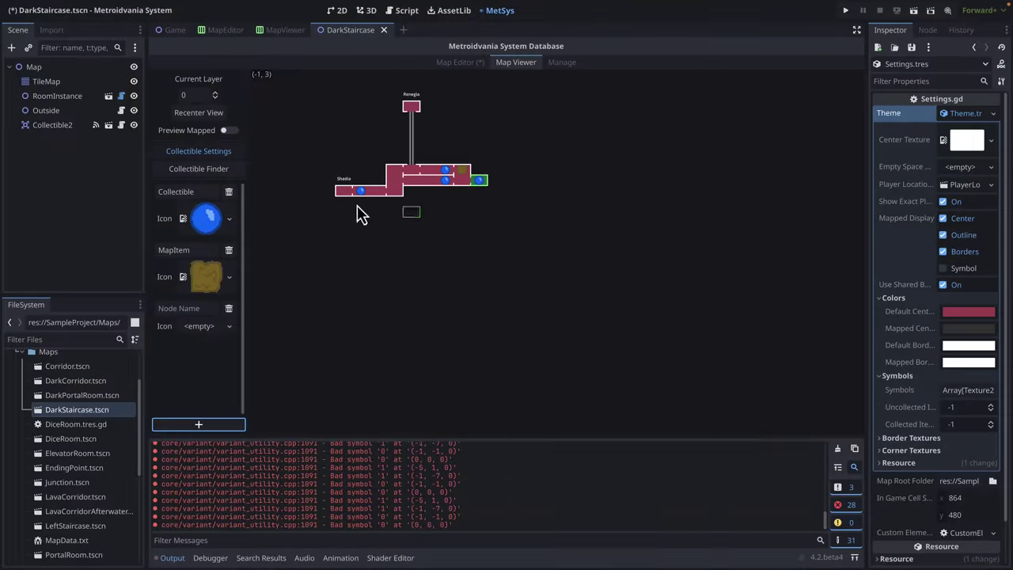